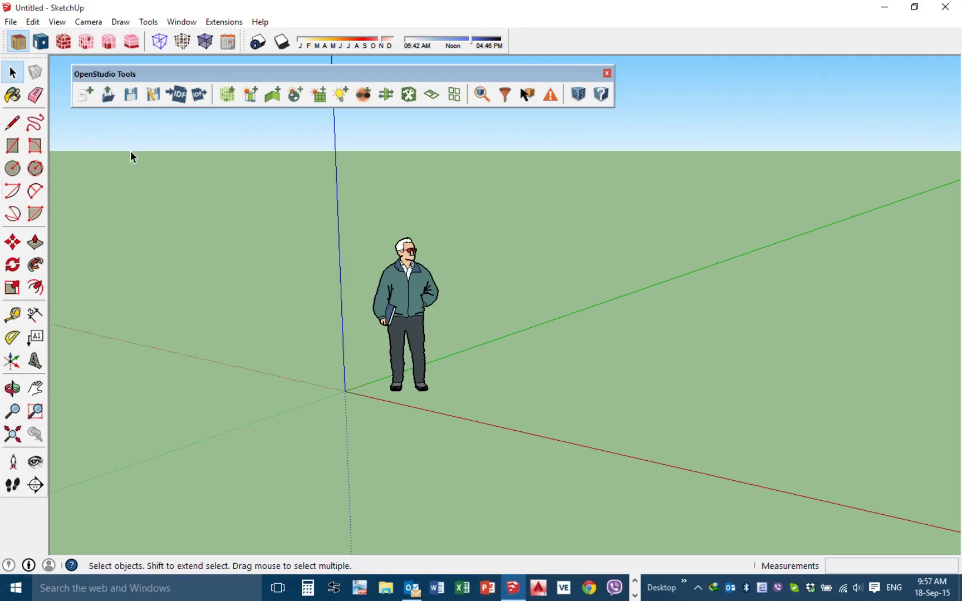
Start opening an OpenStudio model without saving the current one, and browse to D:\New folder\OpenStudio Demo files 2015-09\Models.
{"action": "left_click", "coordinate": [109, 96]}
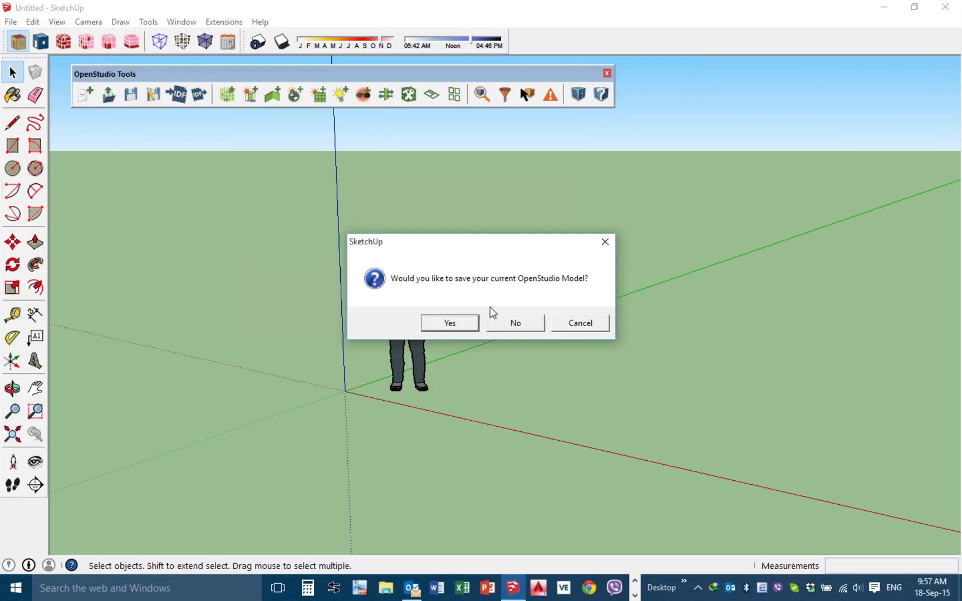
{"action": "left_click", "coordinate": [520, 321]}
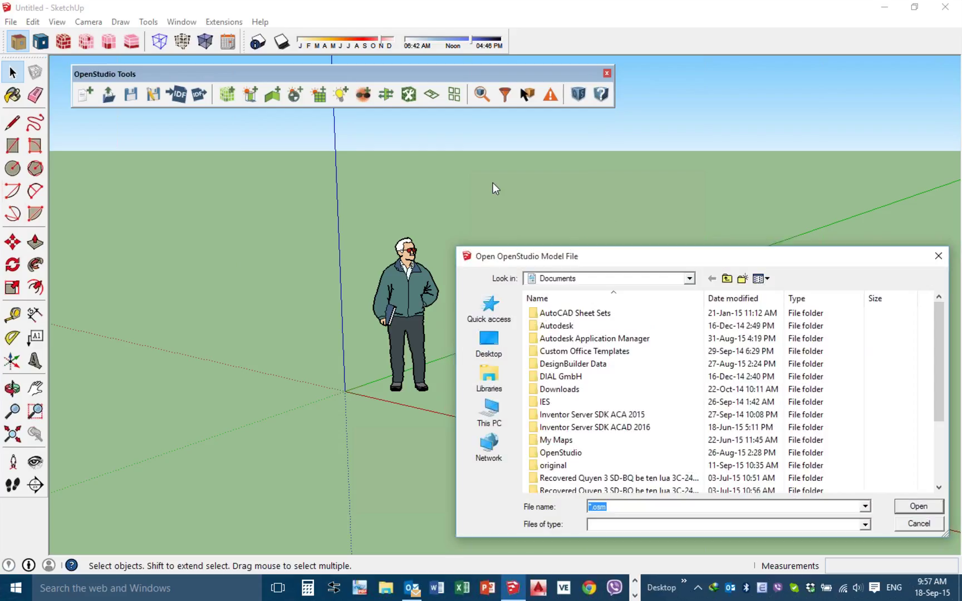
{"action": "left_click", "coordinate": [493, 183]}
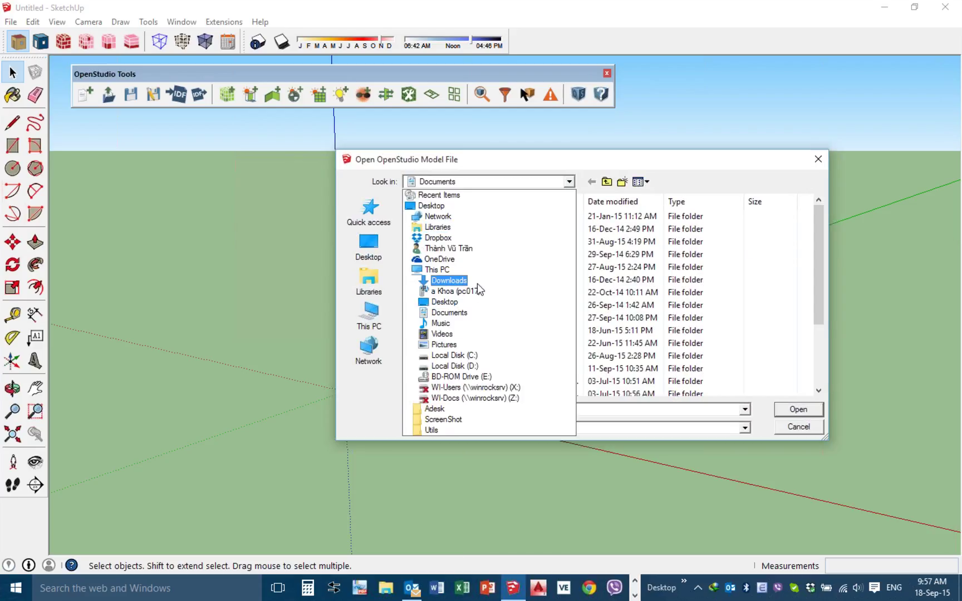
{"action": "left_click", "coordinate": [483, 366]}
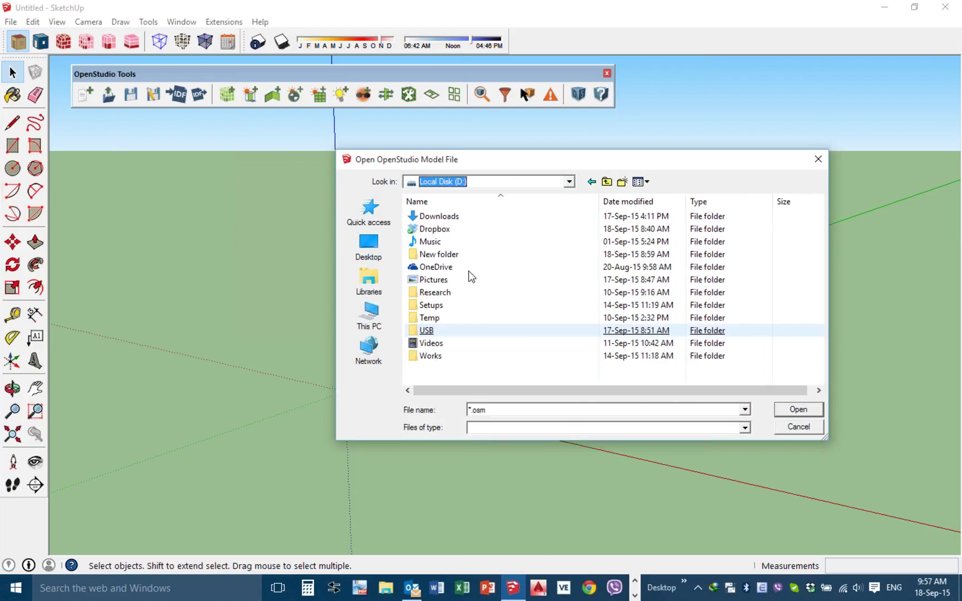
{"action": "double_click", "coordinate": [462, 255]}
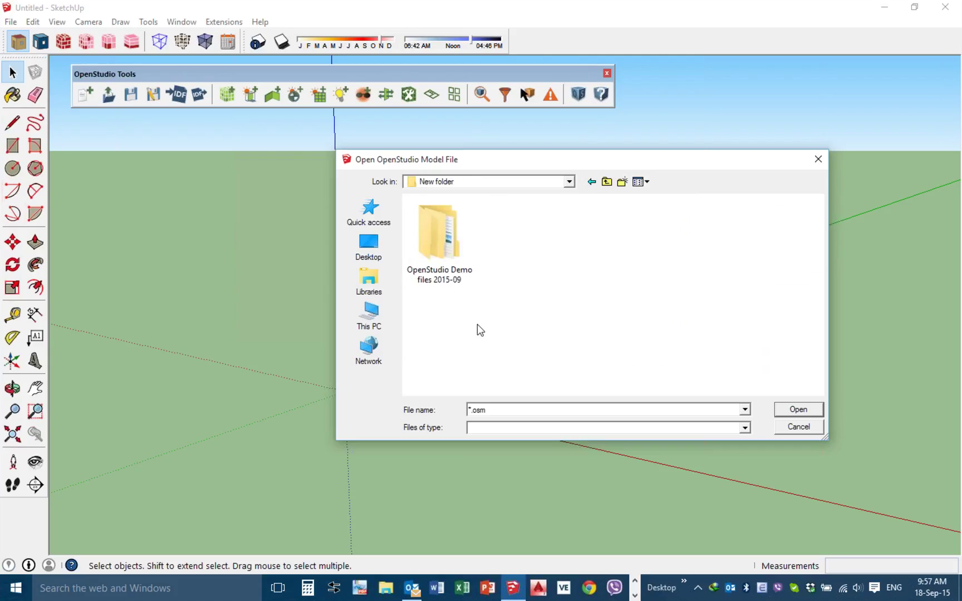
{"action": "double_click", "coordinate": [452, 252]}
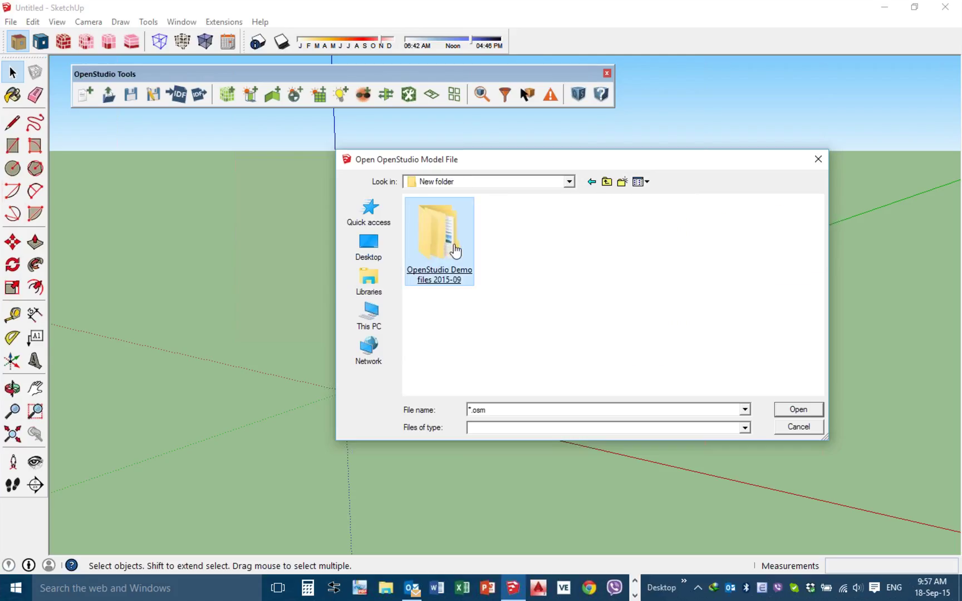
{"action": "left_click", "coordinate": [440, 217]}
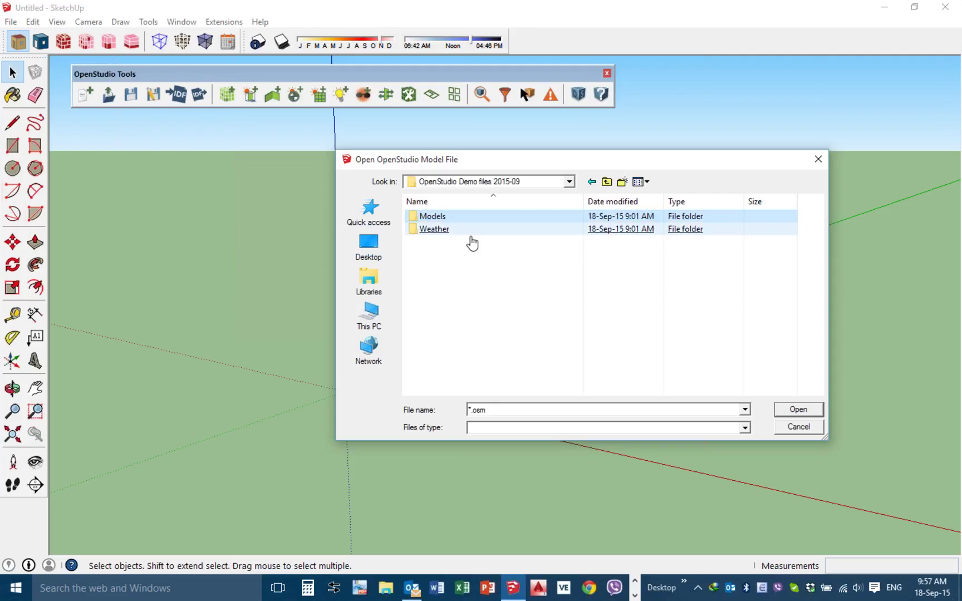
{"action": "key", "text": "Return"}
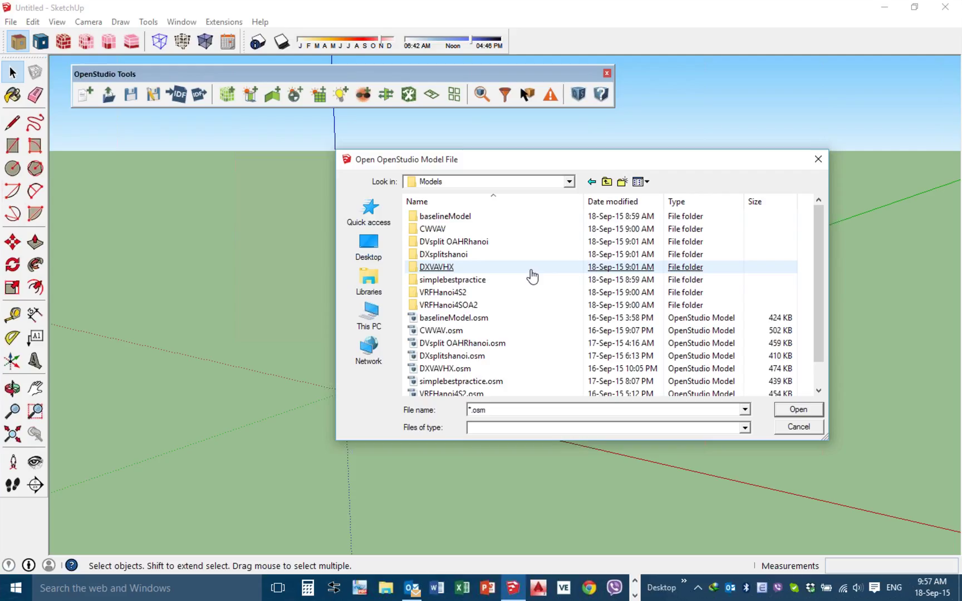
Open baselineModel.osm from the Models folder, dismissing the save dialog for the untitled model.
{"action": "scroll", "coordinate": [543, 241], "scroll_direction": "down", "scroll_amount": 1}
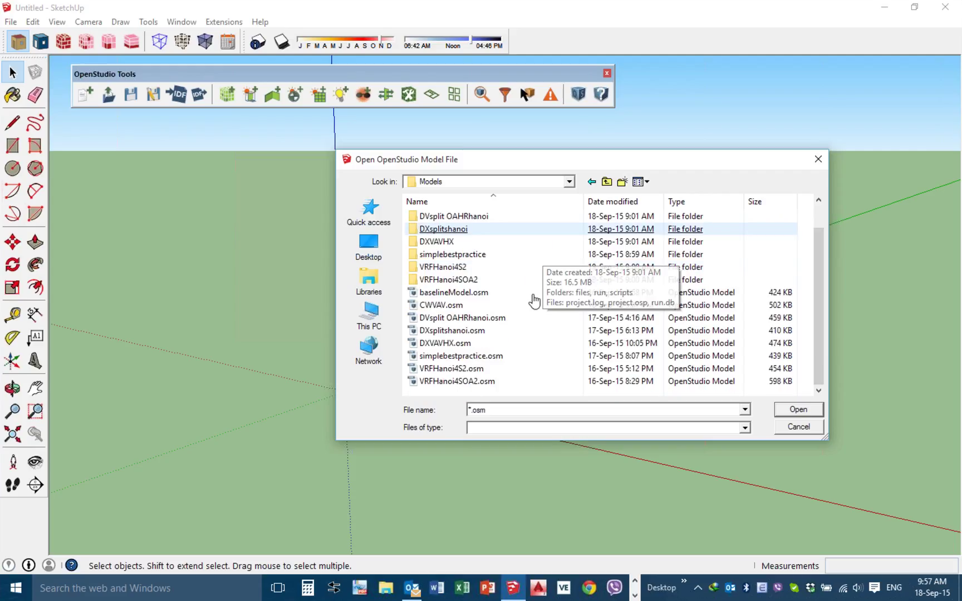
{"action": "left_click", "coordinate": [488, 299]}
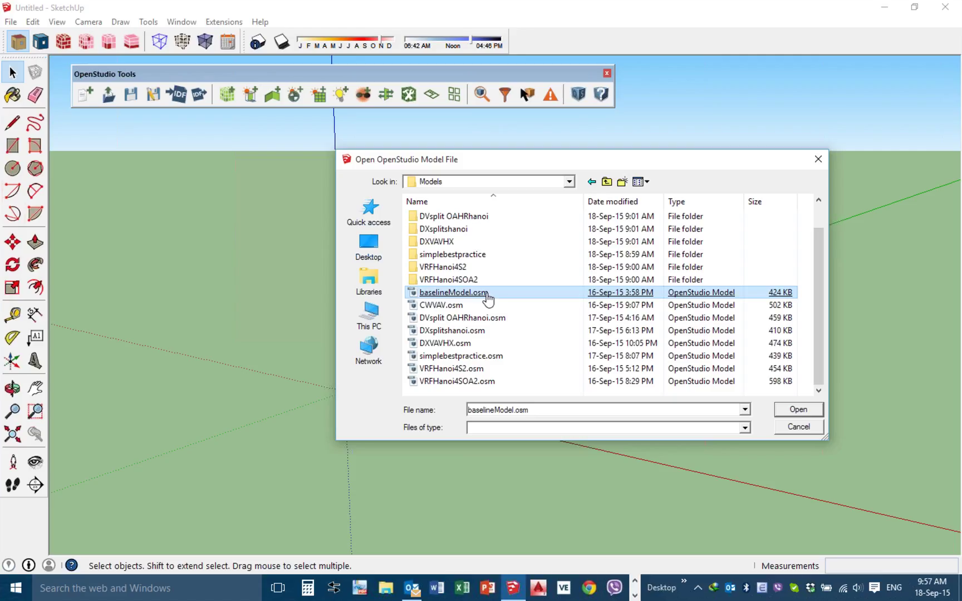
{"action": "double_click", "coordinate": [485, 292]}
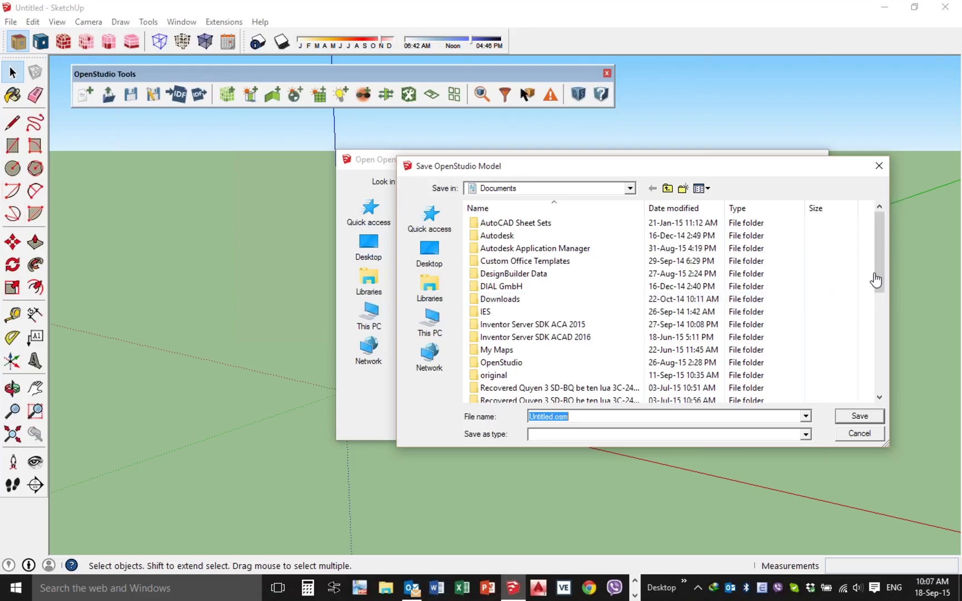
{"action": "left_click", "coordinate": [878, 166]}
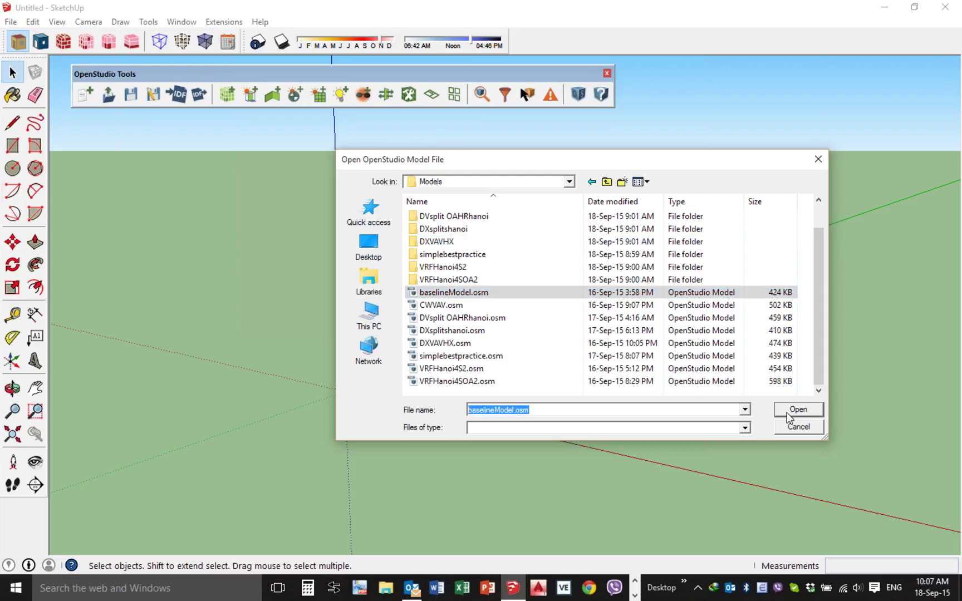
{"action": "left_click", "coordinate": [789, 418]}
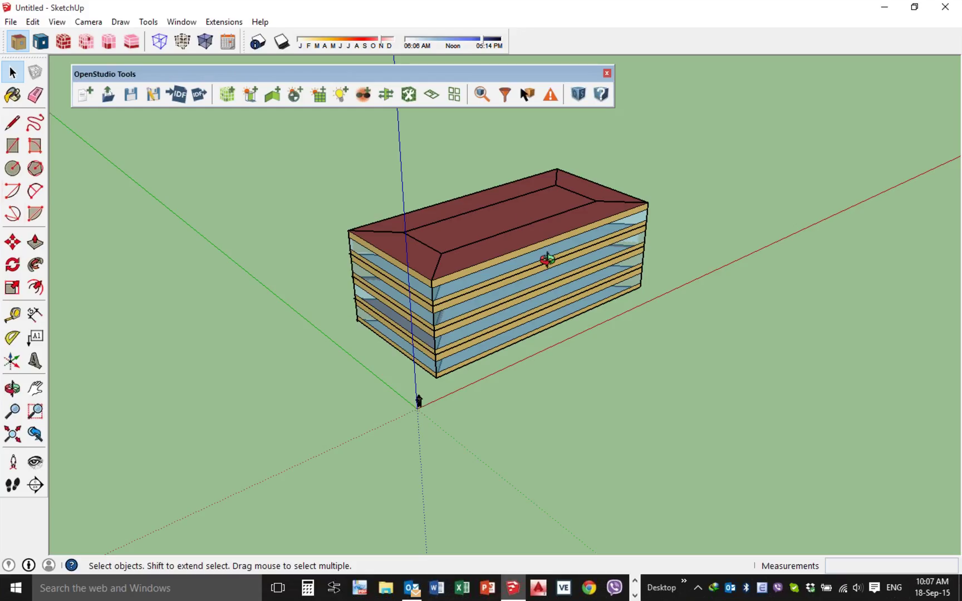
Examine the loaded building's roof zones and facades from several angles, checking the options available for a selected perimeter space.
{"action": "left_click_drag", "start_coordinate": [541, 257], "coordinate": [388, 234]}
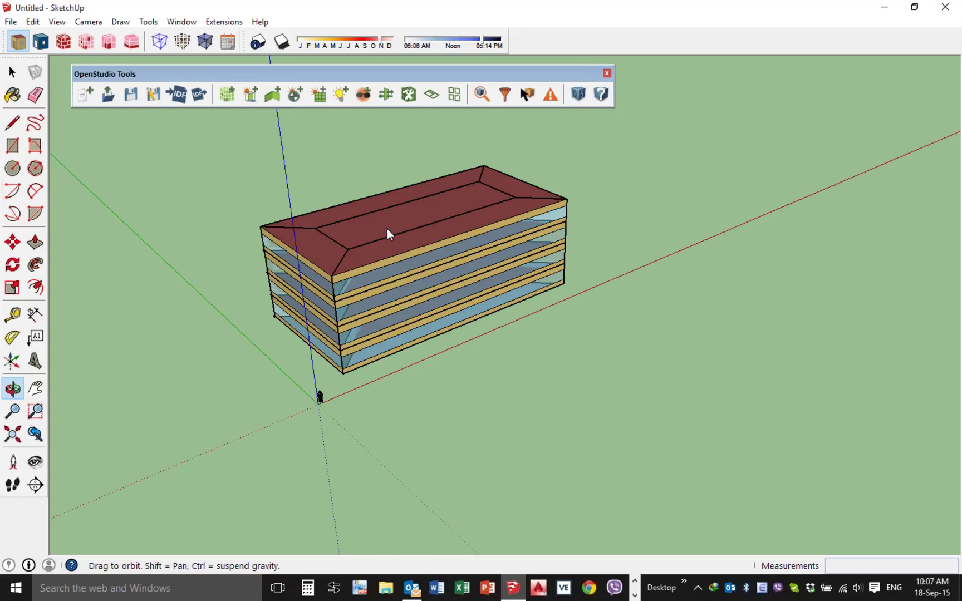
{"action": "key", "text": "space"}
{"action": "right_click", "coordinate": [388, 230]}
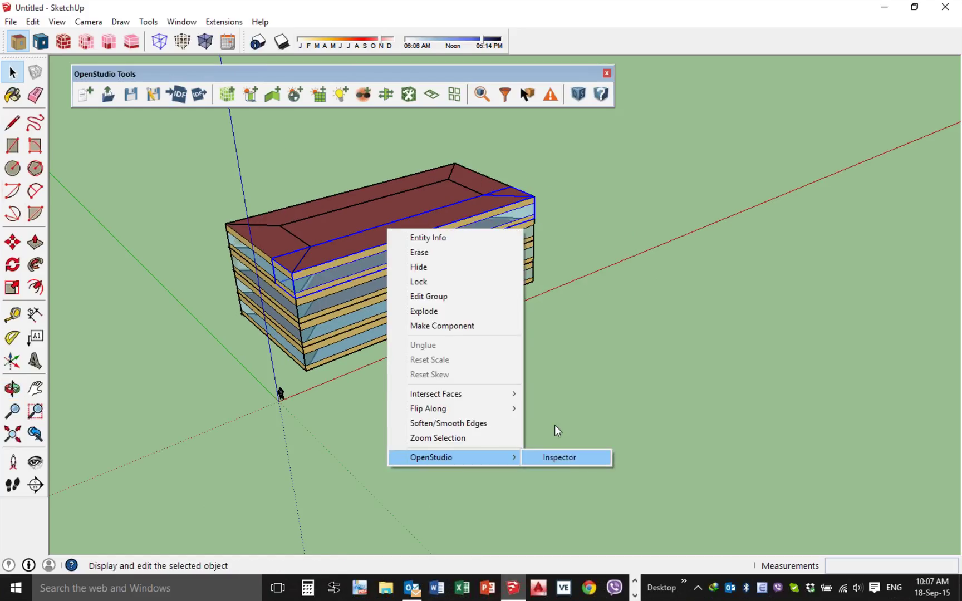
{"action": "left_click", "coordinate": [586, 7]}
{"action": "left_click", "coordinate": [416, 129]}
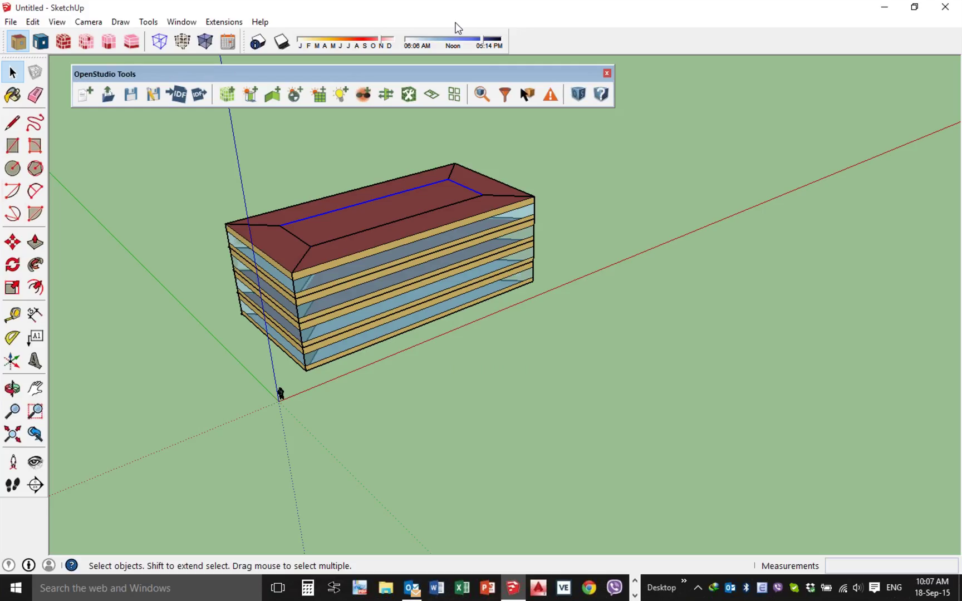
{"action": "key", "text": "o"}
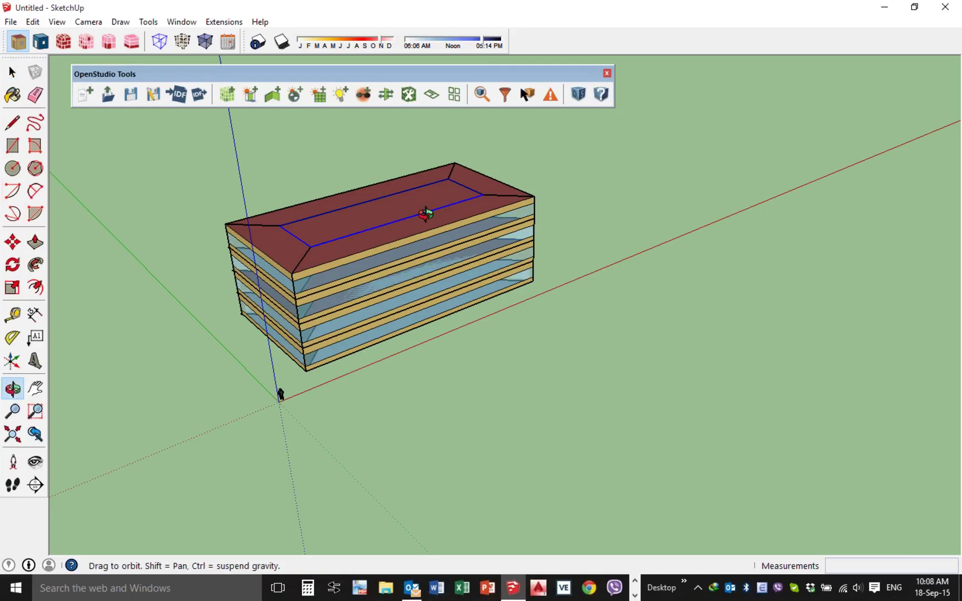
{"action": "left_click_drag", "start_coordinate": [425, 215], "coordinate": [434, 278]}
{"action": "key", "text": "space"}
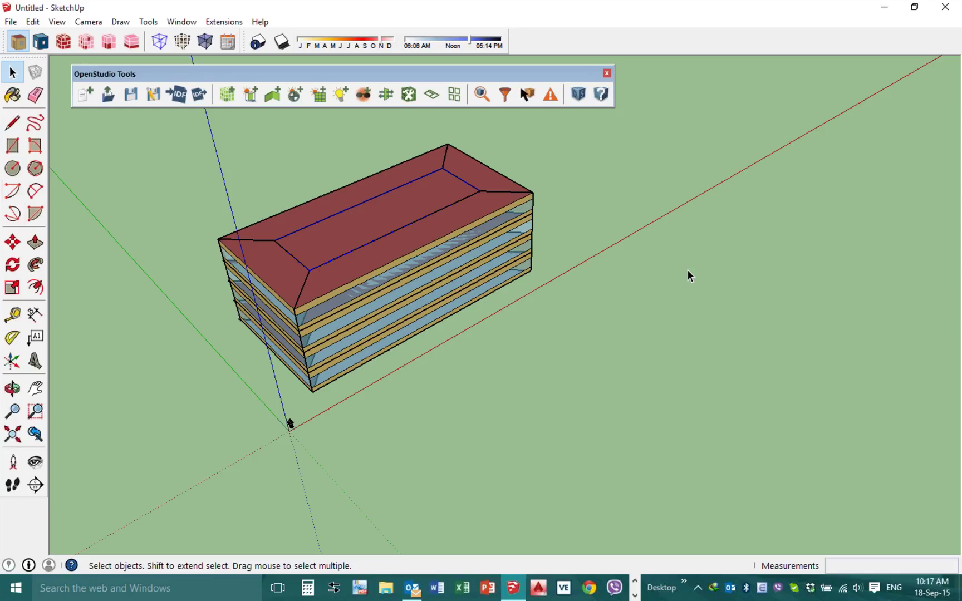
{"action": "key", "text": "XF86AudioMute"}
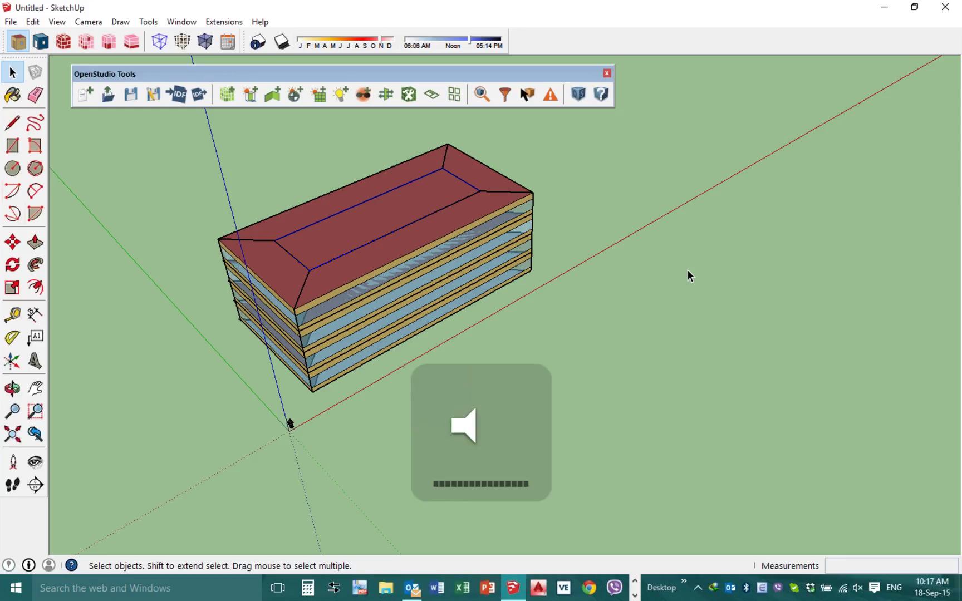
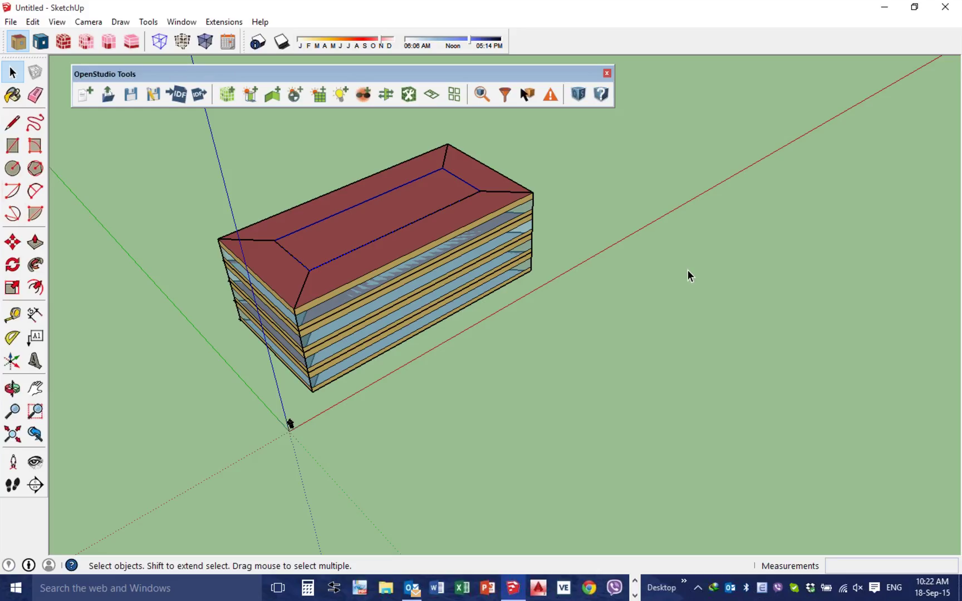
Launch the OpenStudio application with the loaded baseline model.
{"action": "middle_click", "coordinate": [598, 283]}
{"action": "left_click_drag", "start_coordinate": [587, 282], "coordinate": [604, 342]}
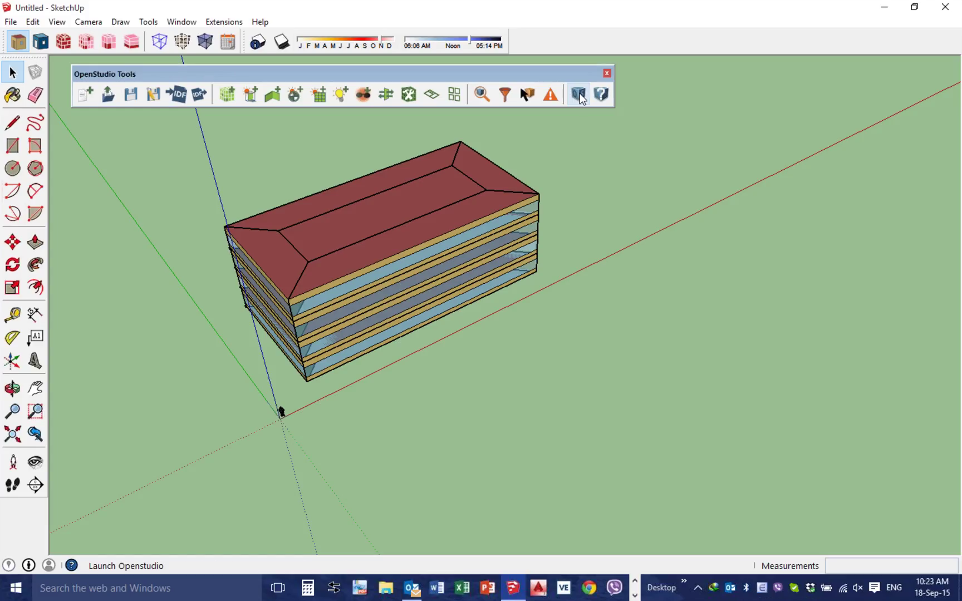
{"action": "left_click", "coordinate": [582, 99]}
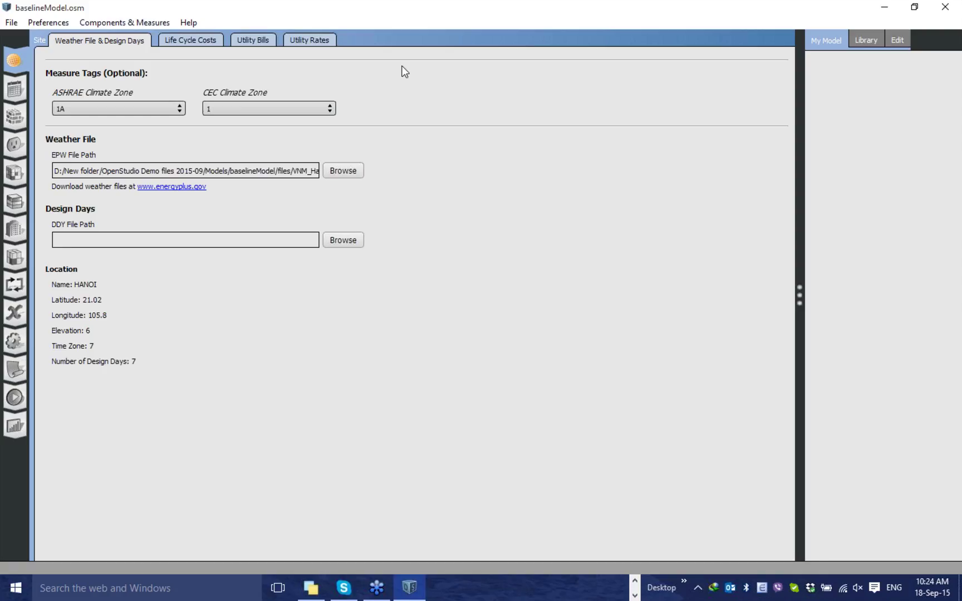
{"action": "left_click", "coordinate": [10, 23]}
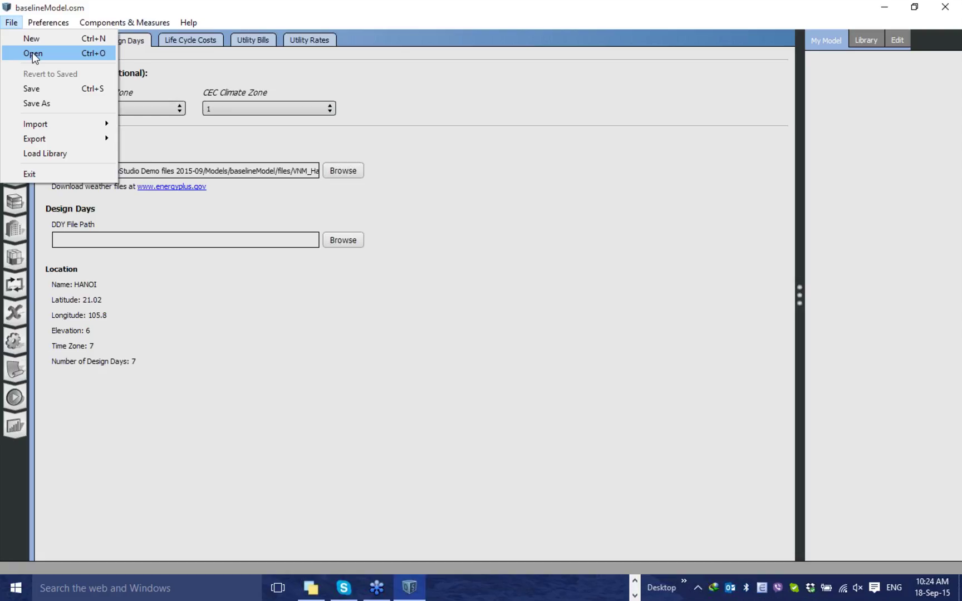
{"action": "left_click", "coordinate": [517, 60]}
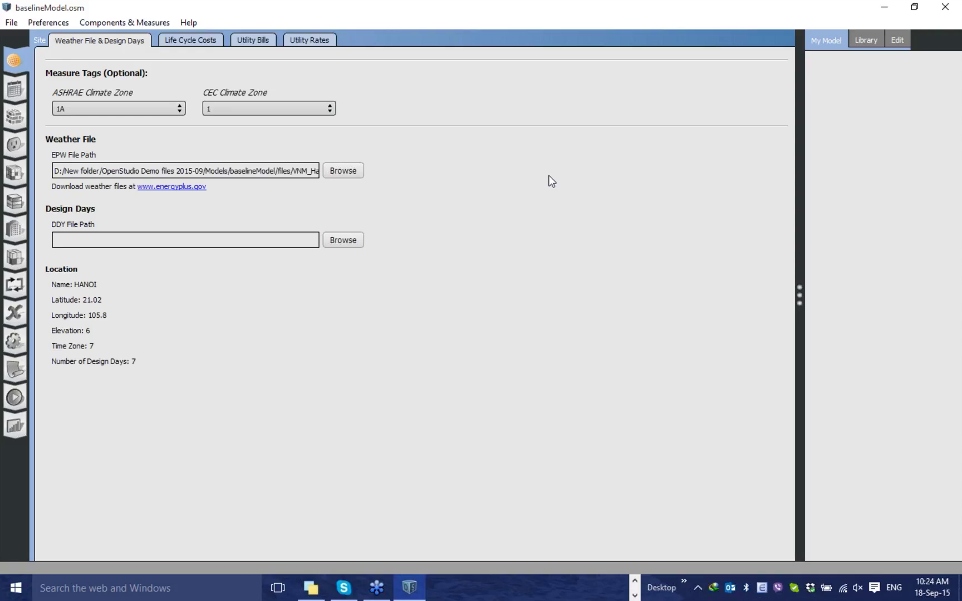
{"action": "left_click", "coordinate": [12, 23]}
{"action": "left_click", "coordinate": [494, 2]}
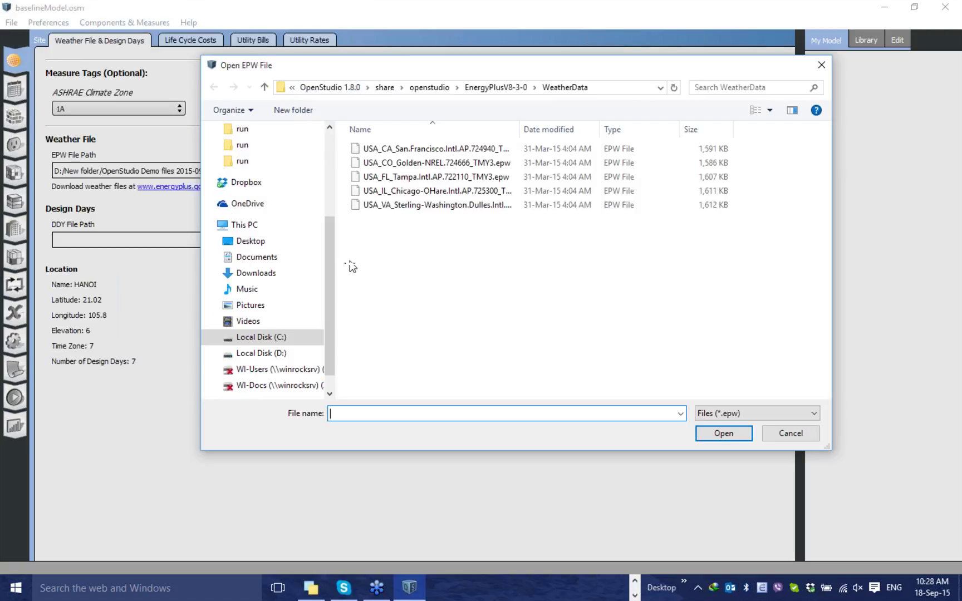
{"action": "scroll", "coordinate": [278, 278], "scroll_direction": "down", "scroll_amount": 3}
{"action": "left_click", "coordinate": [311, 321]}
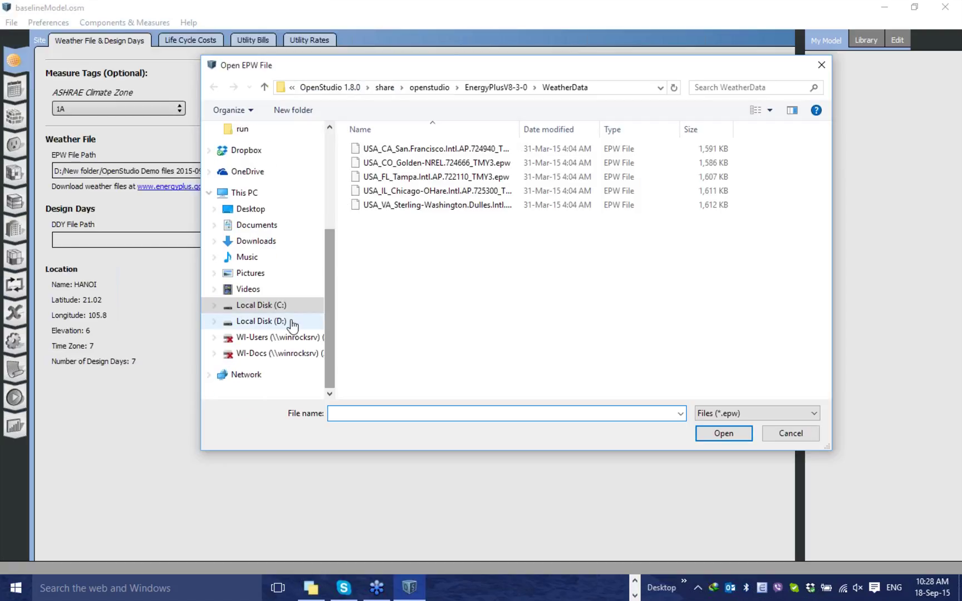
{"action": "double_click", "coordinate": [385, 191]}
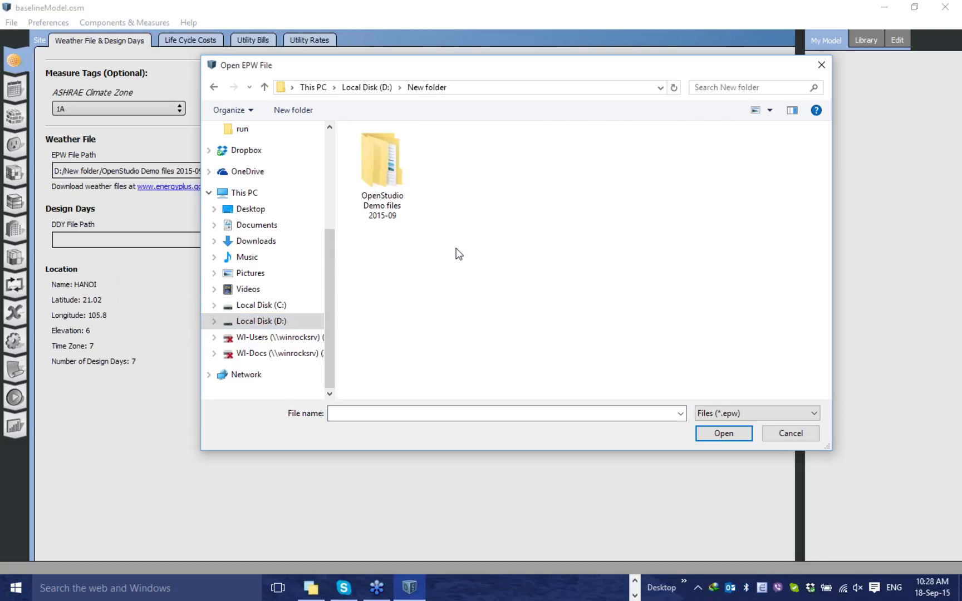
Set the site's weather file to VNM_Hanoi.488200_IWEC.epw from the Dropbox folder Template\Weather\DoE\Hanoi.
{"action": "scroll", "coordinate": [333, 258], "scroll_direction": "up", "scroll_amount": 4}
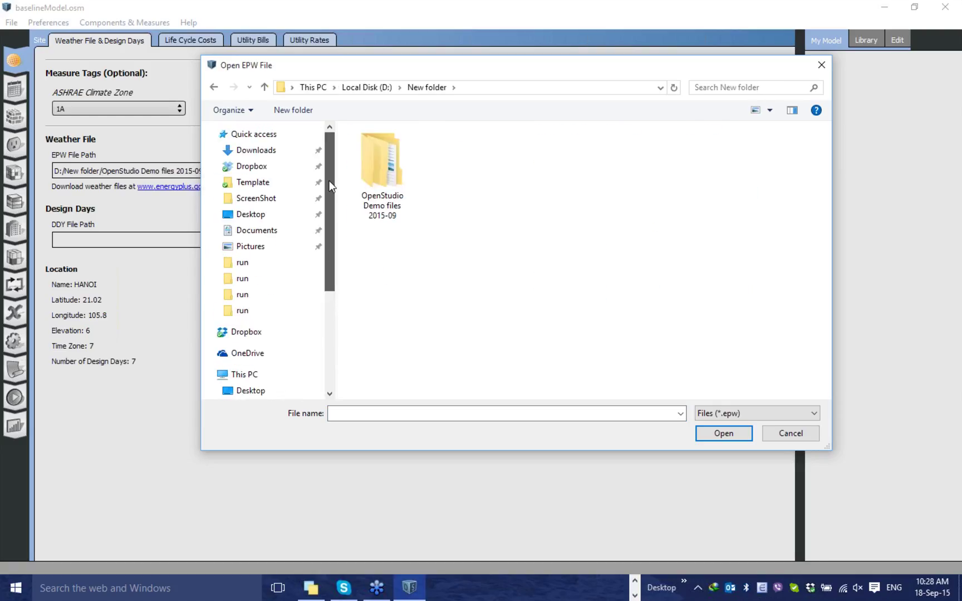
{"action": "left_click", "coordinate": [266, 171]}
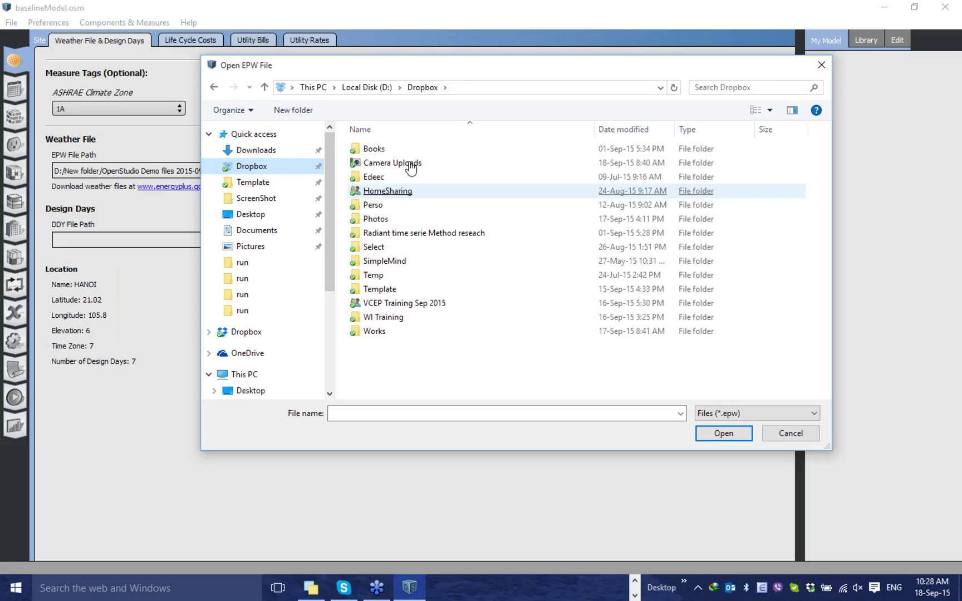
{"action": "left_click", "coordinate": [266, 184]}
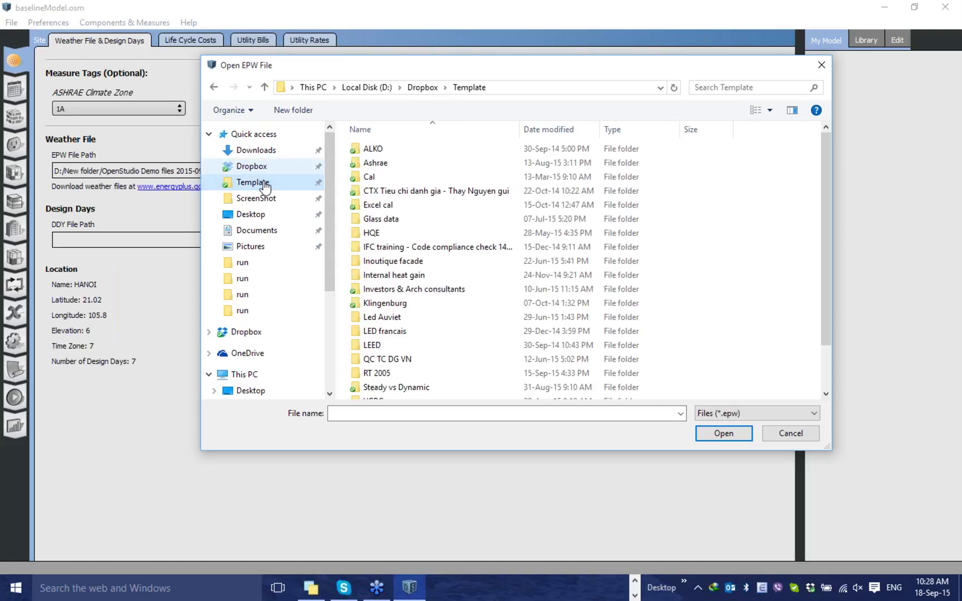
{"action": "double_click", "coordinate": [376, 399]}
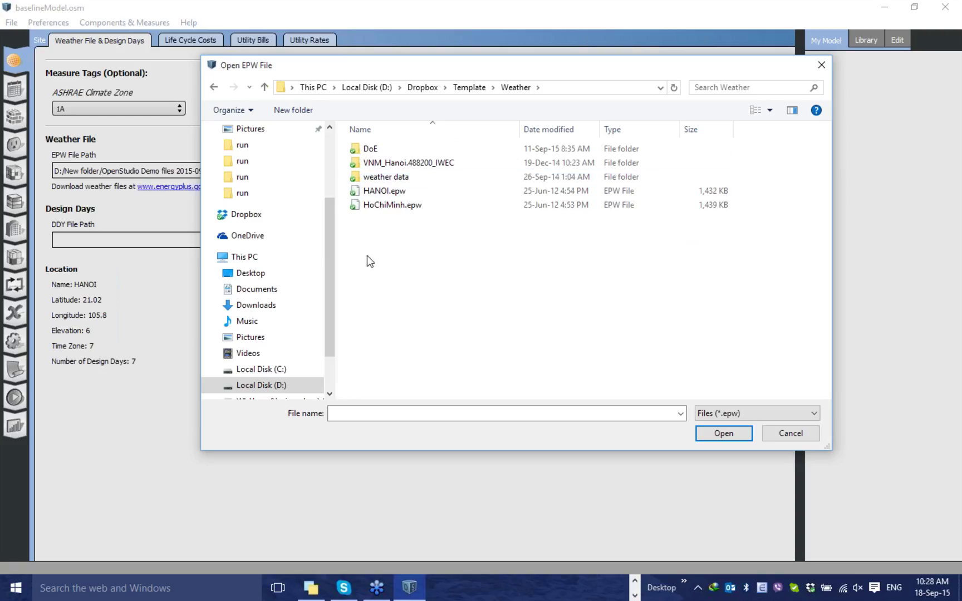
{"action": "left_click", "coordinate": [374, 150]}
{"action": "double_click", "coordinate": [374, 149]}
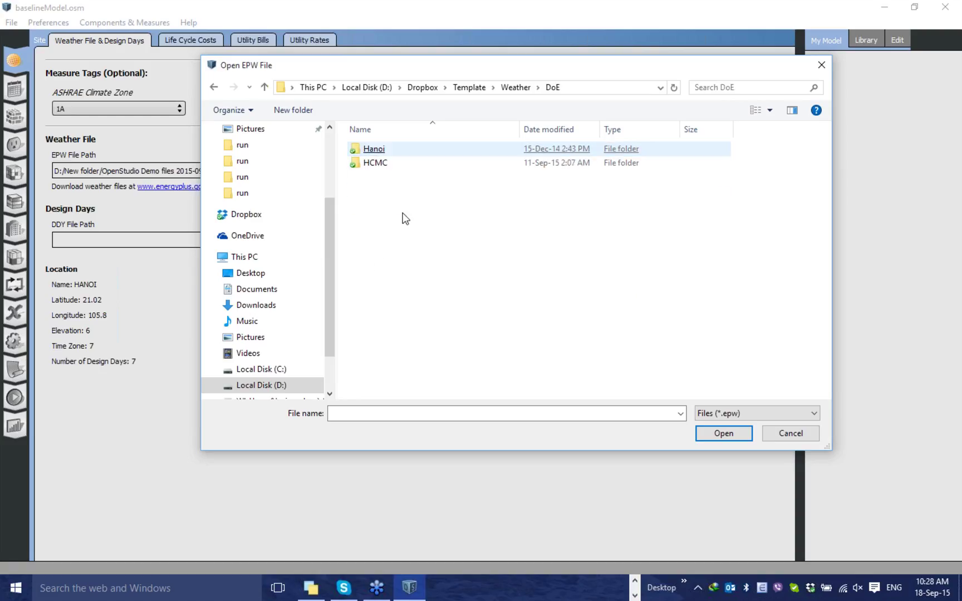
{"action": "double_click", "coordinate": [374, 149]}
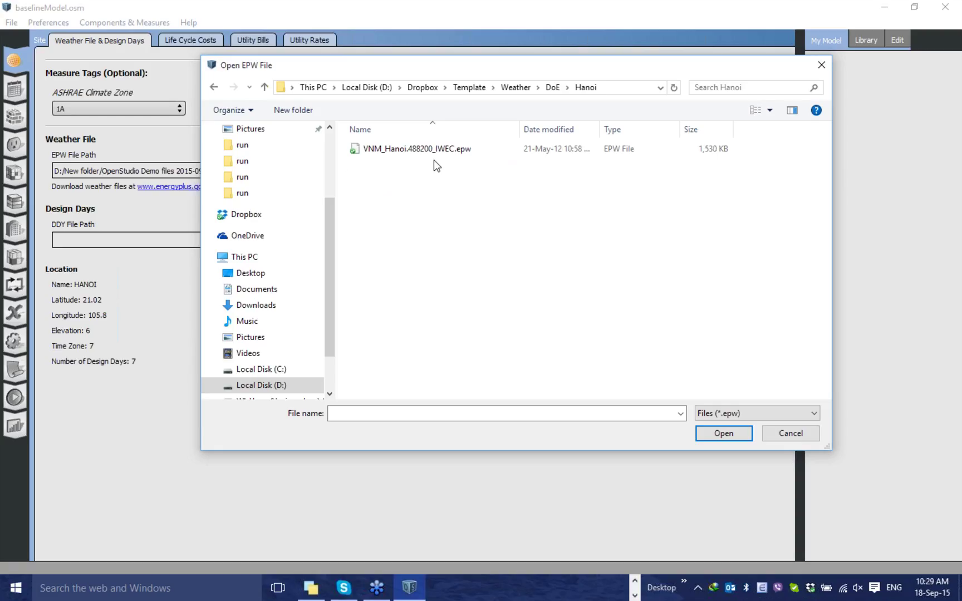
{"action": "double_click", "coordinate": [417, 149]}
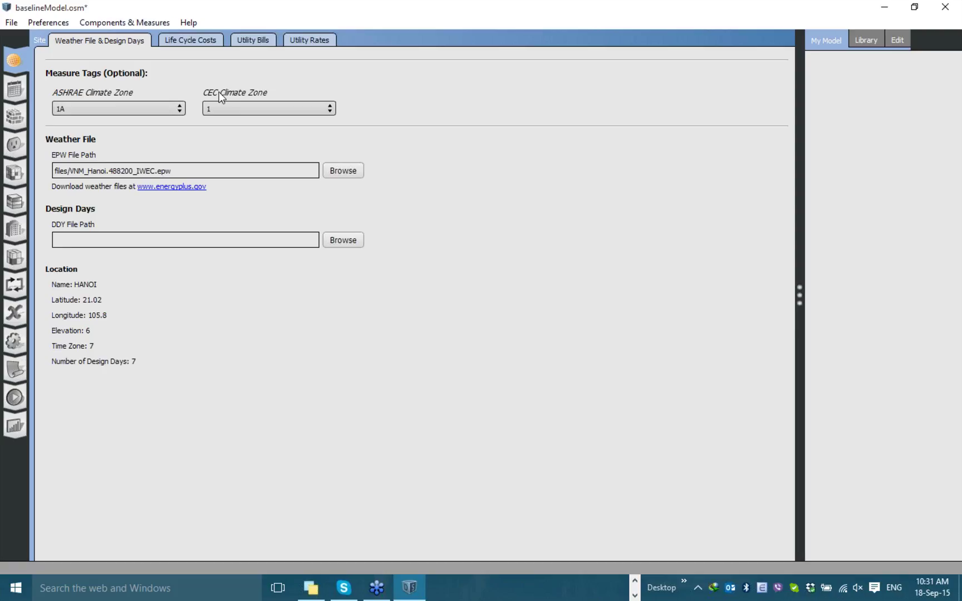
Review the model's year settings and its default schedule sets.
{"action": "left_click", "coordinate": [14, 90]}
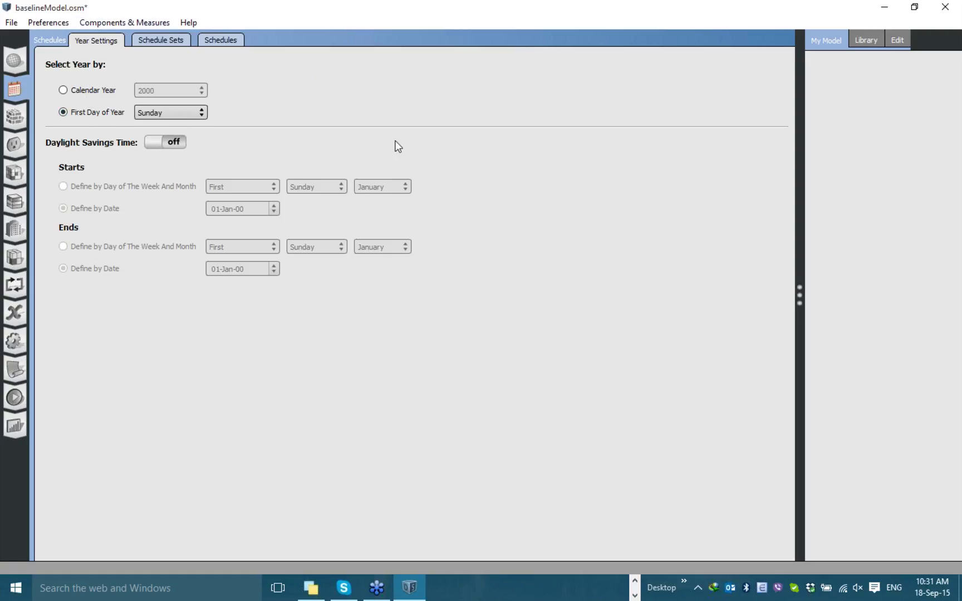
{"action": "left_click", "coordinate": [163, 41]}
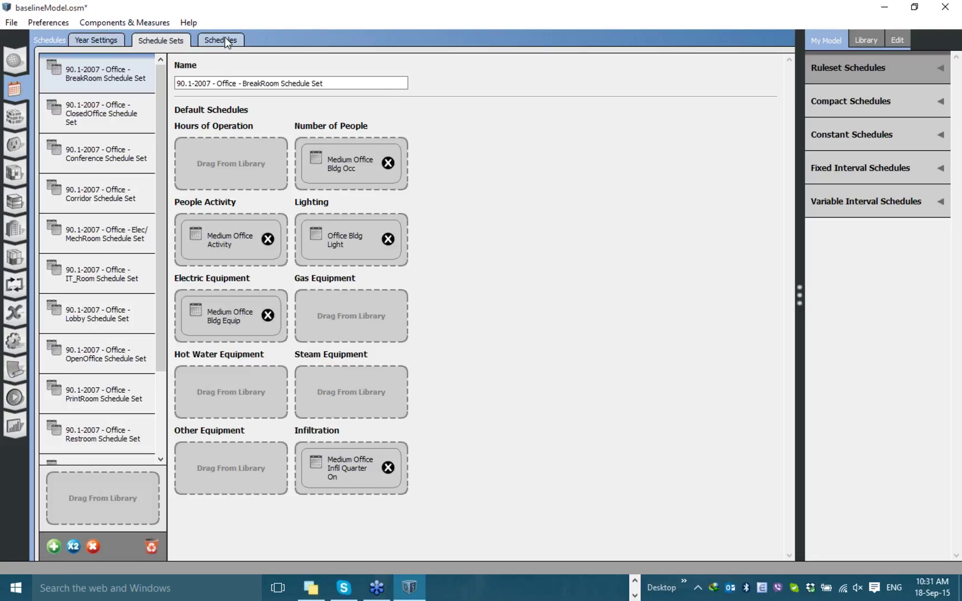
{"action": "left_click", "coordinate": [119, 43]}
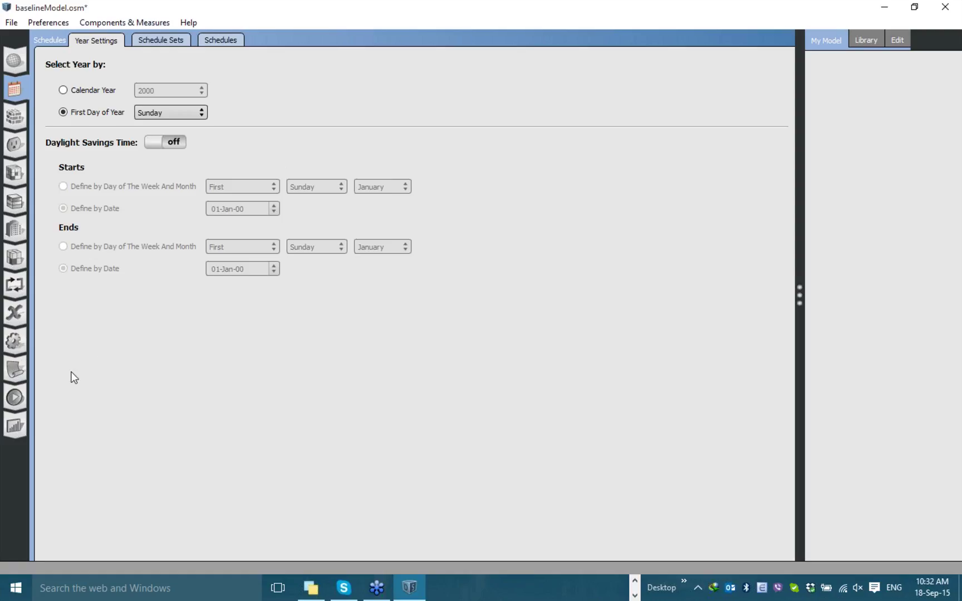
Run the baseline model's simulation with EnergyPlus as the daylight simulation engine.
{"action": "left_click", "coordinate": [14, 397]}
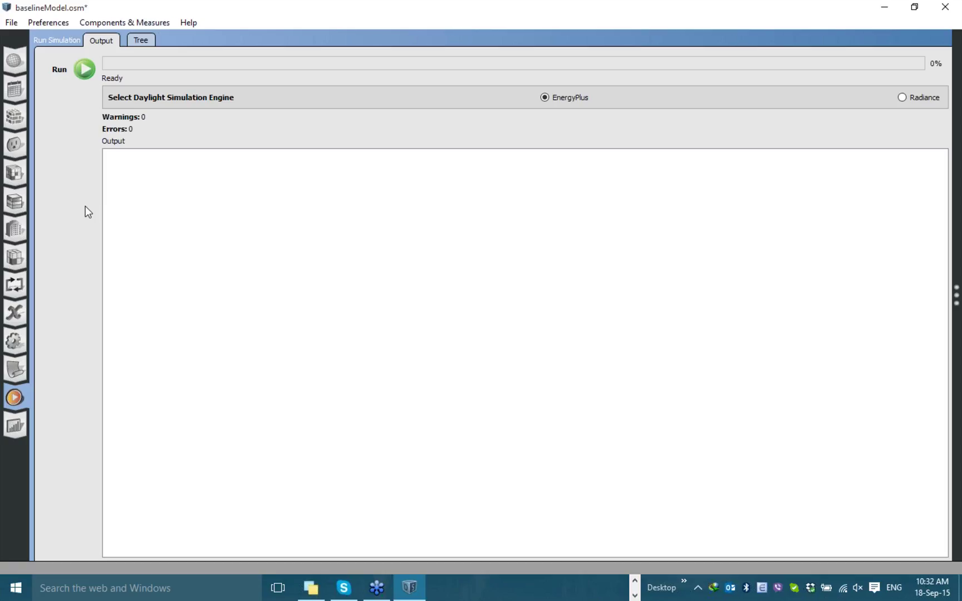
{"action": "left_click", "coordinate": [90, 69]}
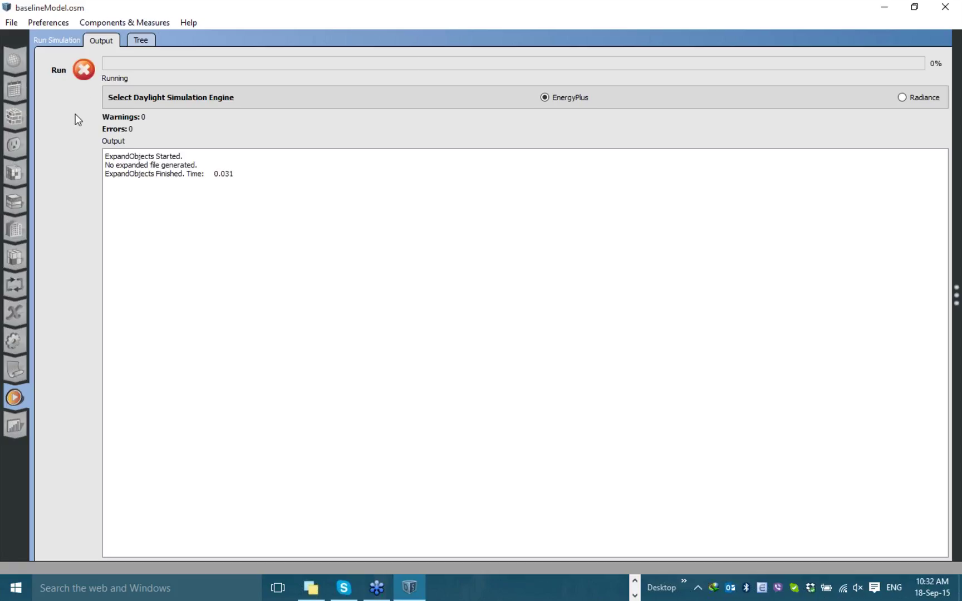
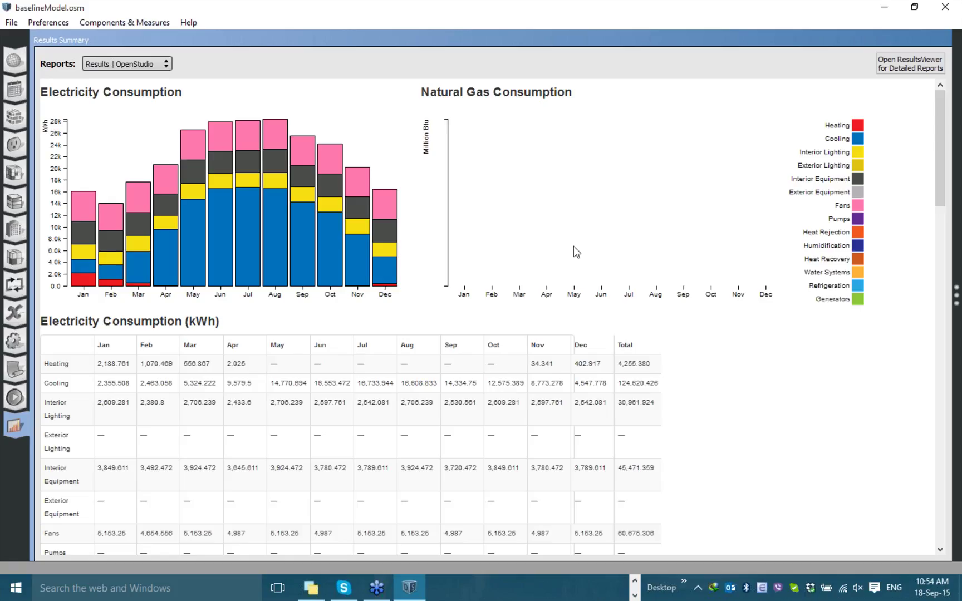
Switch the results summary to the EnergyPlus Results report and examine its annual performance tables and table of contents.
{"action": "scroll", "coordinate": [573, 245], "scroll_direction": "down", "scroll_amount": 3}
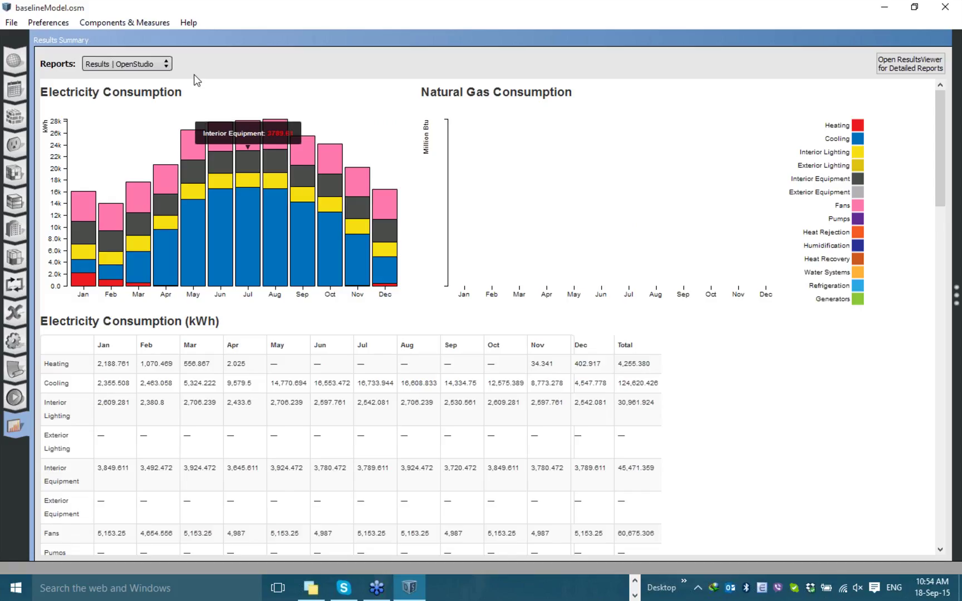
{"action": "left_click", "coordinate": [156, 63]}
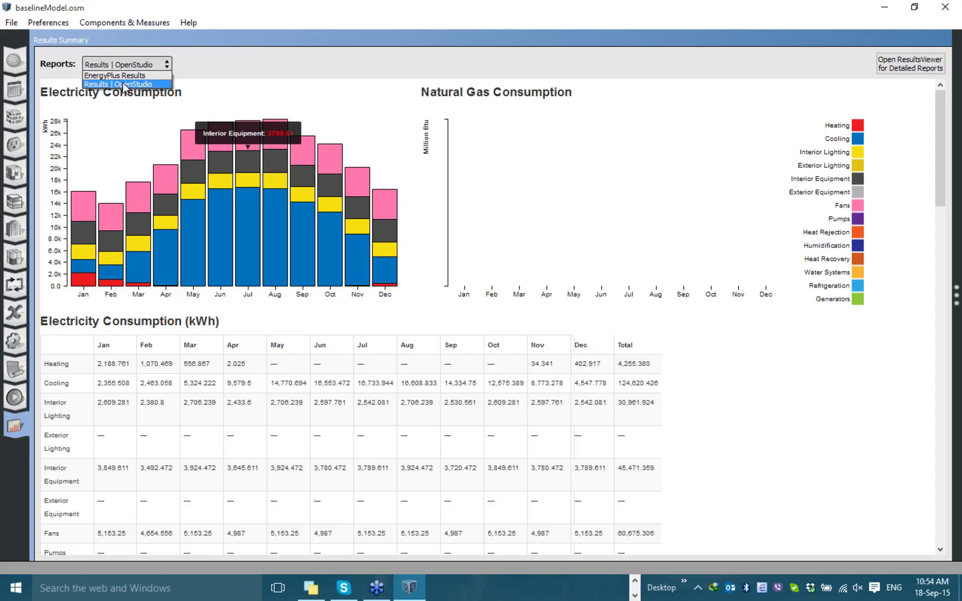
{"action": "left_click", "coordinate": [163, 78]}
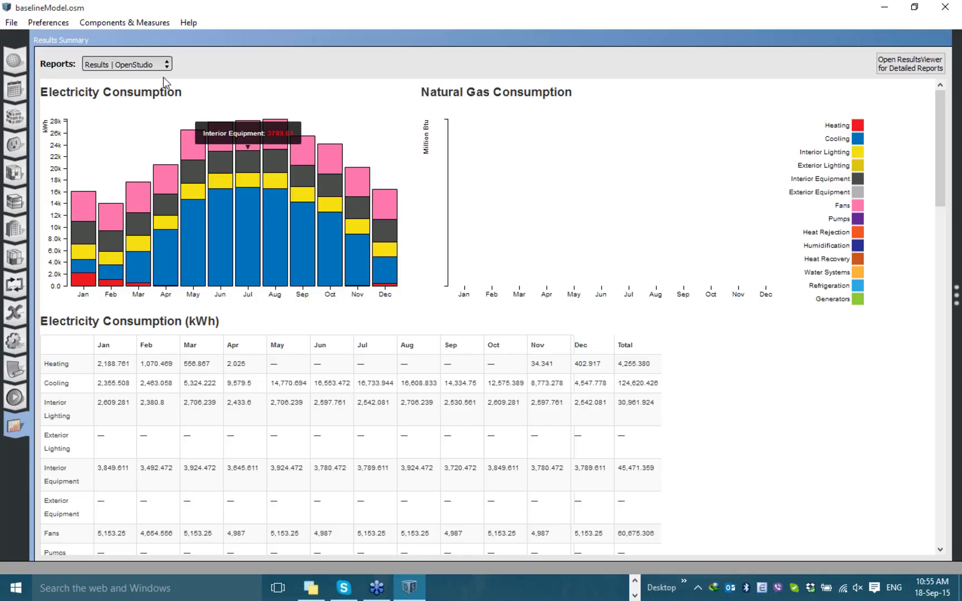
{"action": "left_click", "coordinate": [163, 76]}
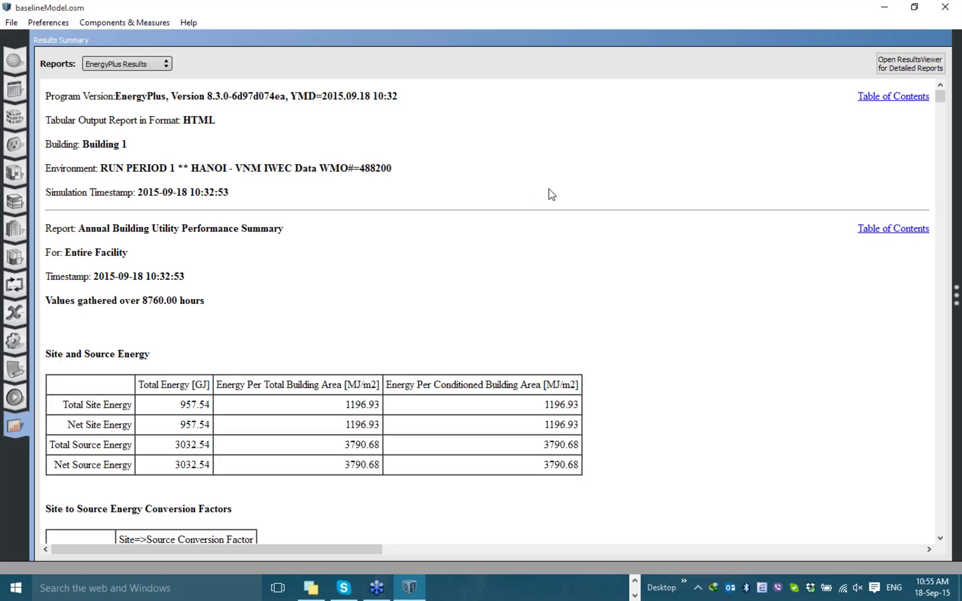
{"action": "scroll", "coordinate": [560, 189], "scroll_direction": "down", "scroll_amount": 2}
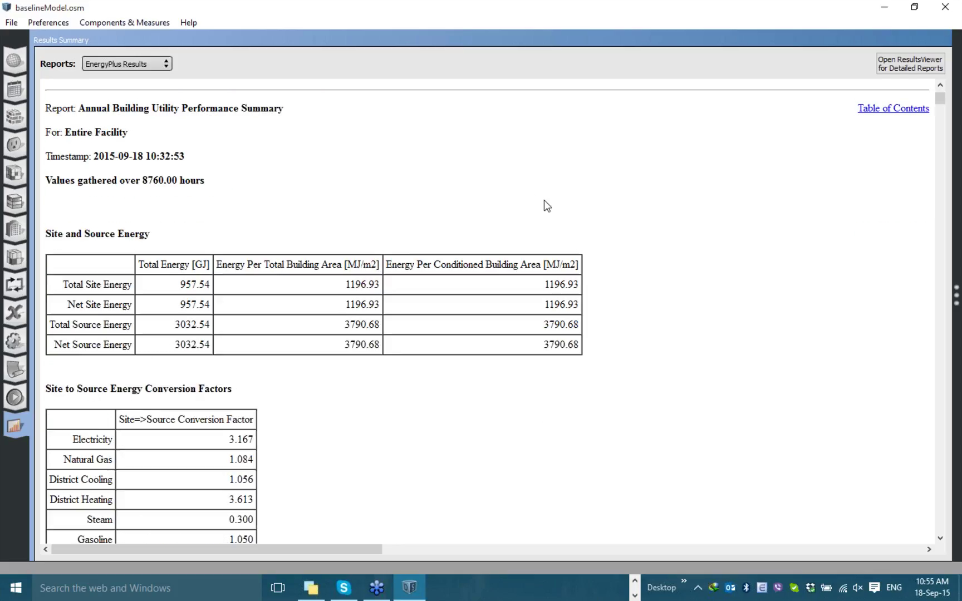
{"action": "scroll", "coordinate": [523, 206], "scroll_direction": "down", "scroll_amount": 15}
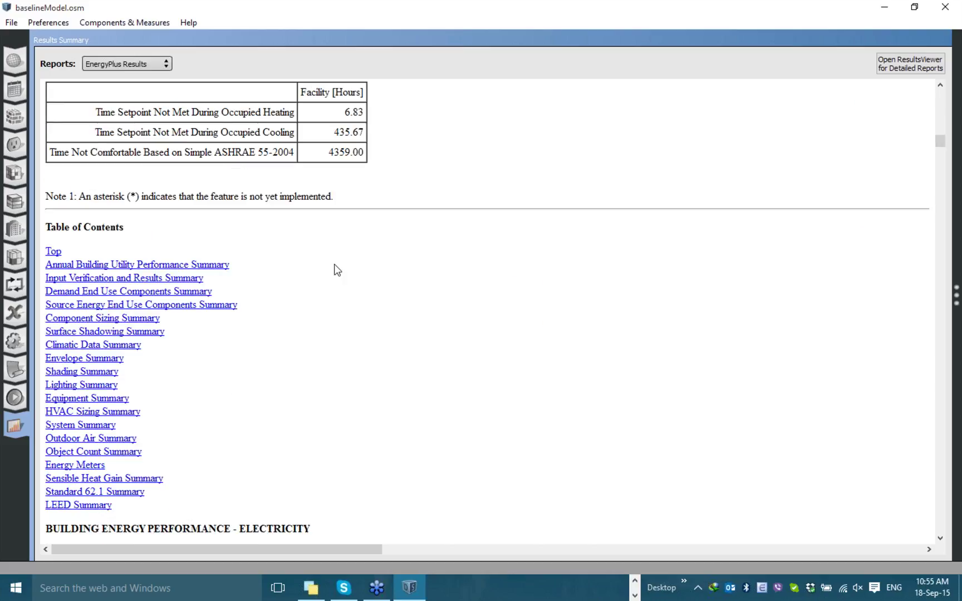
{"action": "scroll", "coordinate": [337, 270], "scroll_direction": "down", "scroll_amount": 1}
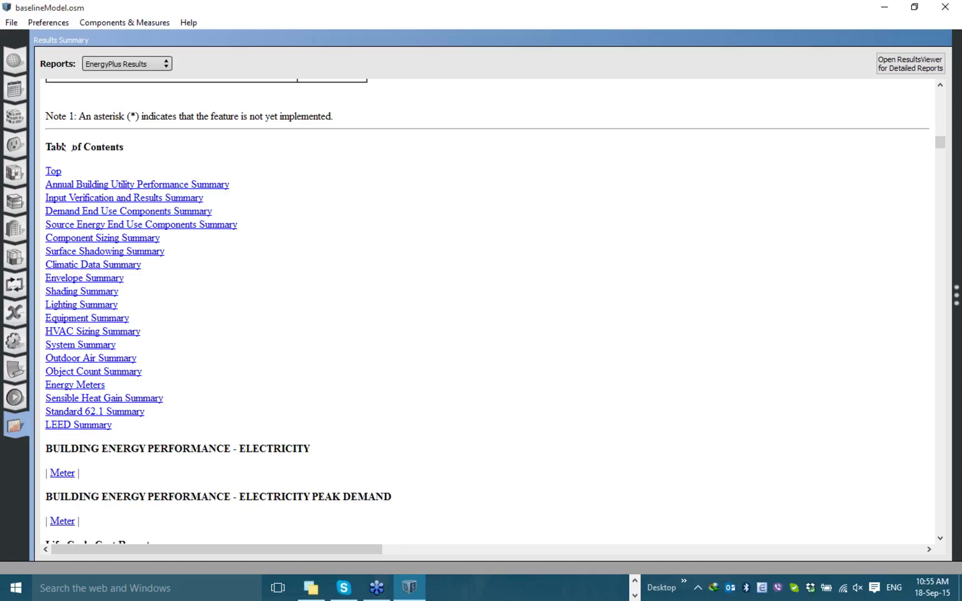
{"action": "scroll", "coordinate": [66, 146], "scroll_direction": "down", "scroll_amount": 1}
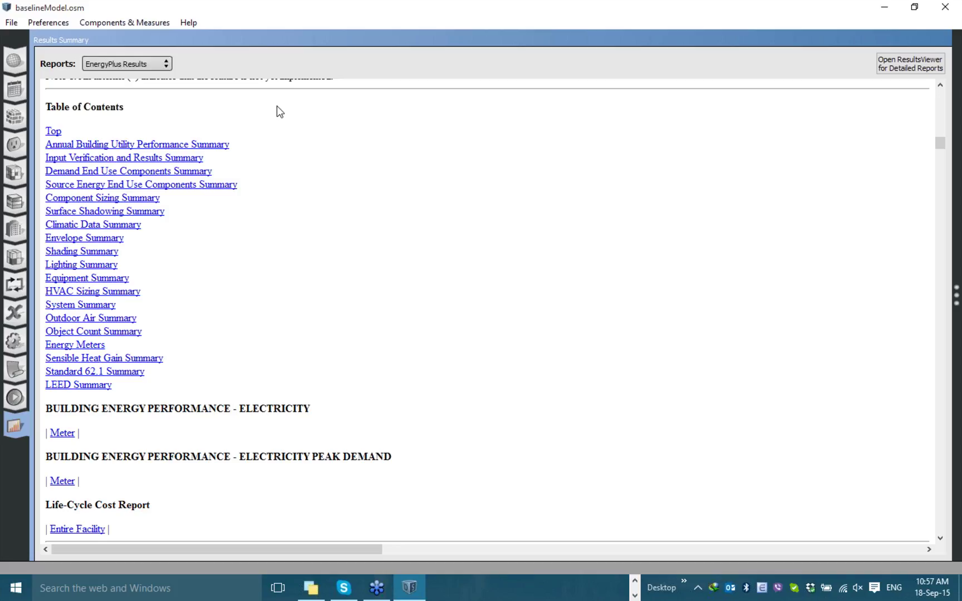
Return to the Results | OpenStudio report and capture a screen image of the monthly Electricity Consumption chart.
{"action": "left_click", "coordinate": [98, 64]}
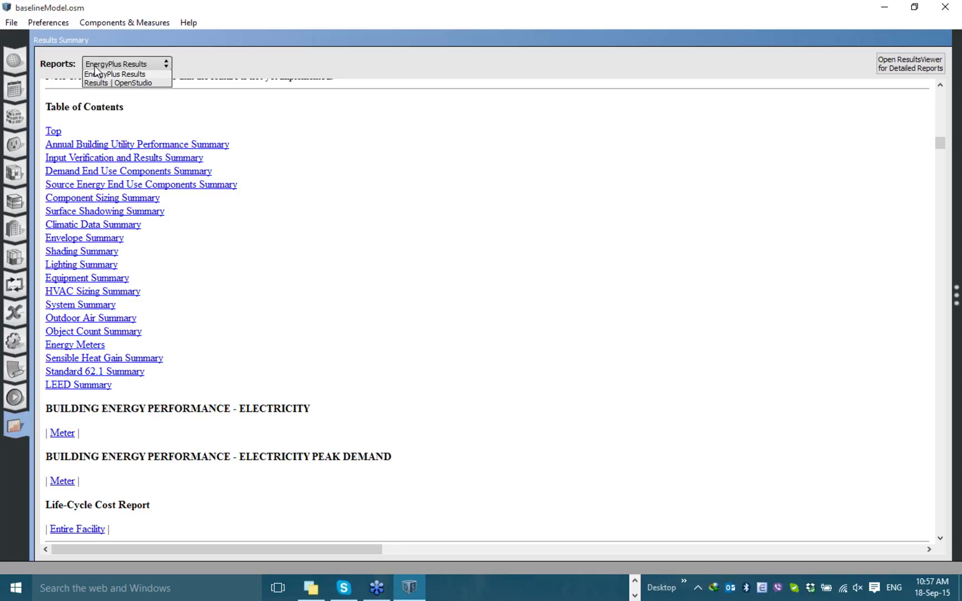
{"action": "left_click", "coordinate": [159, 86]}
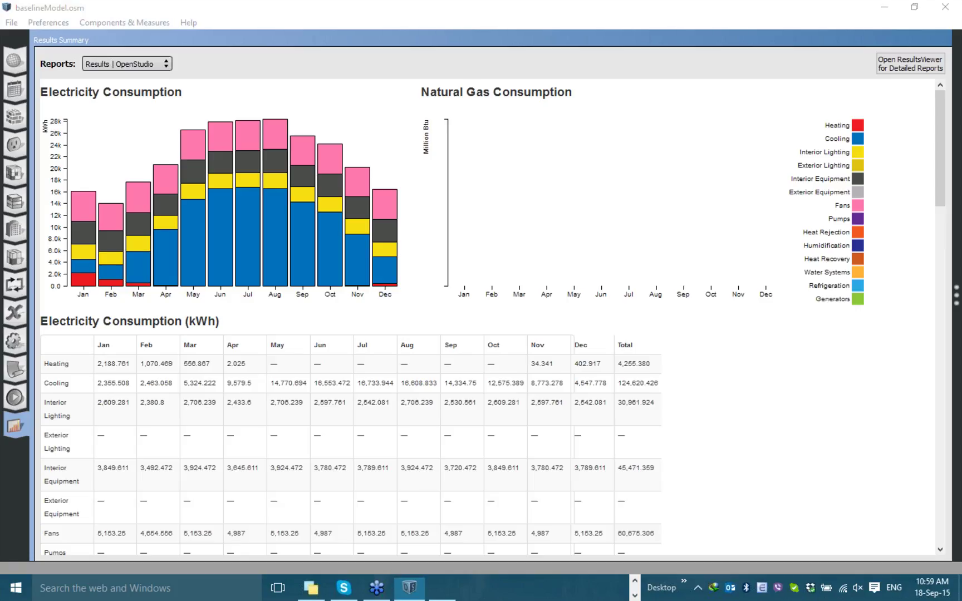
{"action": "key", "text": "shift+Print"}
{"action": "left_click_drag", "start_coordinate": [41, 81], "coordinate": [414, 308]}
Capture a screen image of the full Electricity Consumption (kWh) table, from its heading to the Total row.
{"action": "scroll", "coordinate": [737, 295], "scroll_direction": "down", "scroll_amount": 2}
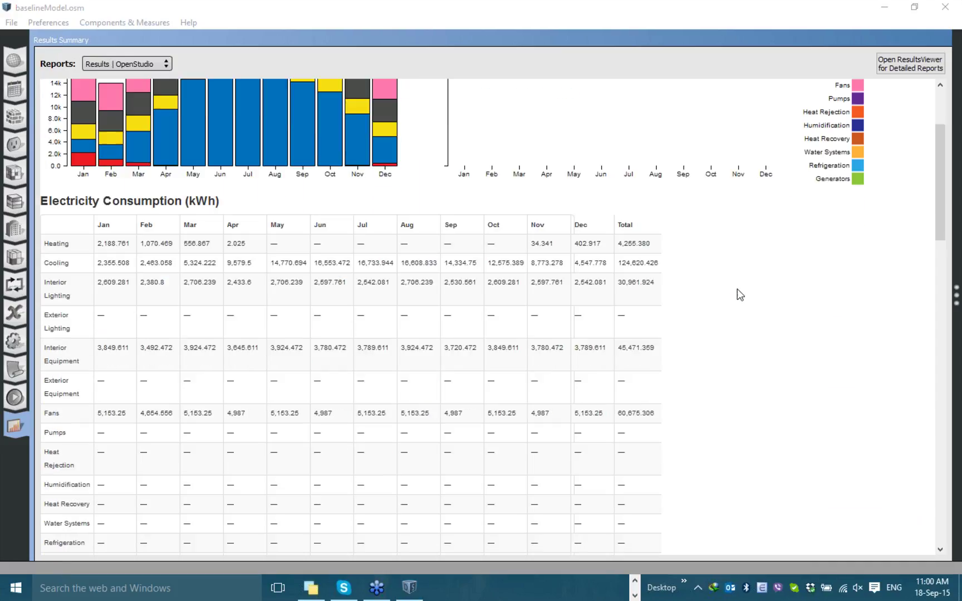
{"action": "scroll", "coordinate": [737, 289], "scroll_direction": "down", "scroll_amount": 1}
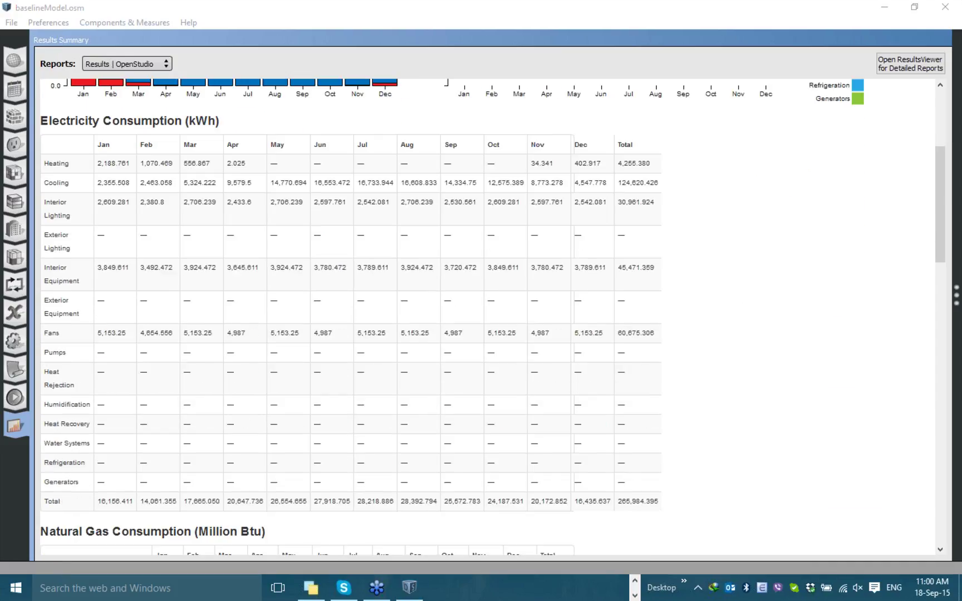
{"action": "key", "text": "shift+Print"}
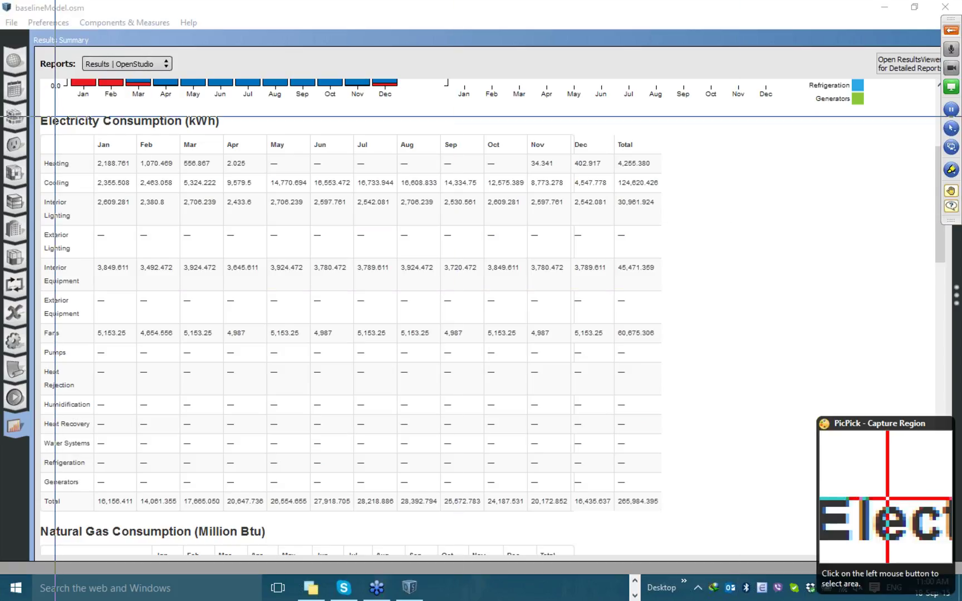
{"action": "left_click_drag", "start_coordinate": [40, 106], "coordinate": [687, 513]}
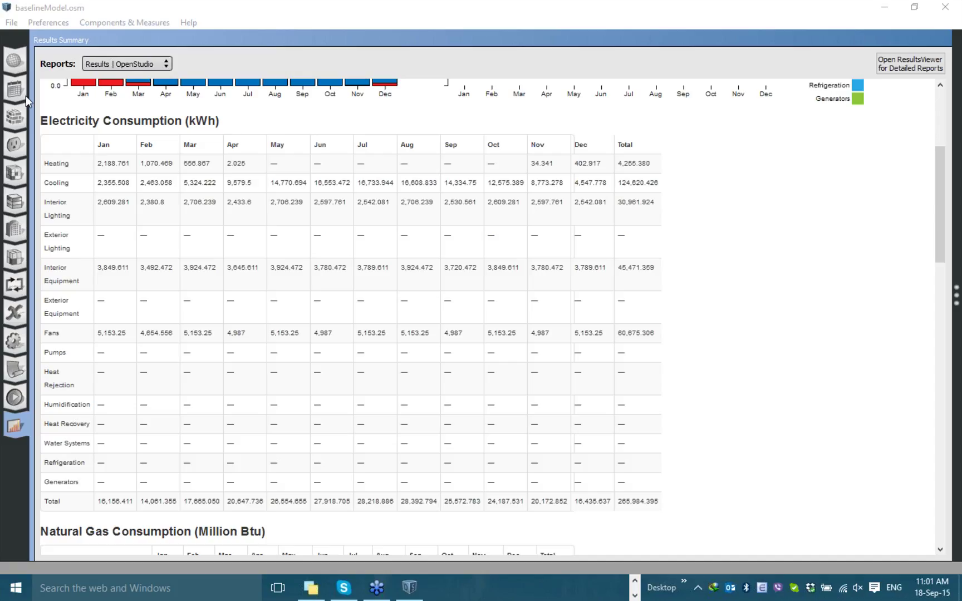
Look through the model's construction sets and constructions, and open the Fixed Window 5.84/0.55/0.4 simple glazing material.
{"action": "left_click", "coordinate": [172, 3]}
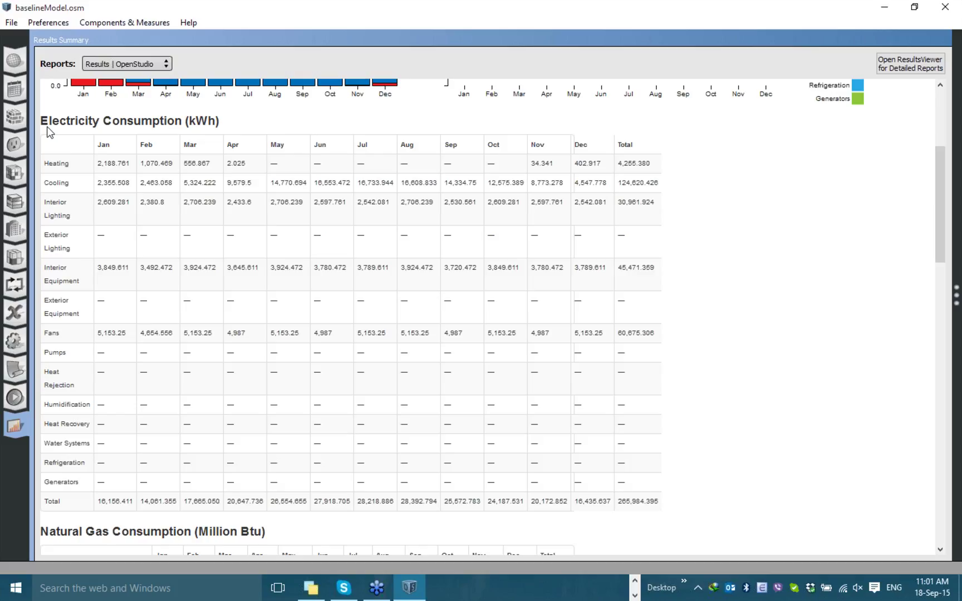
{"action": "left_click", "coordinate": [13, 117]}
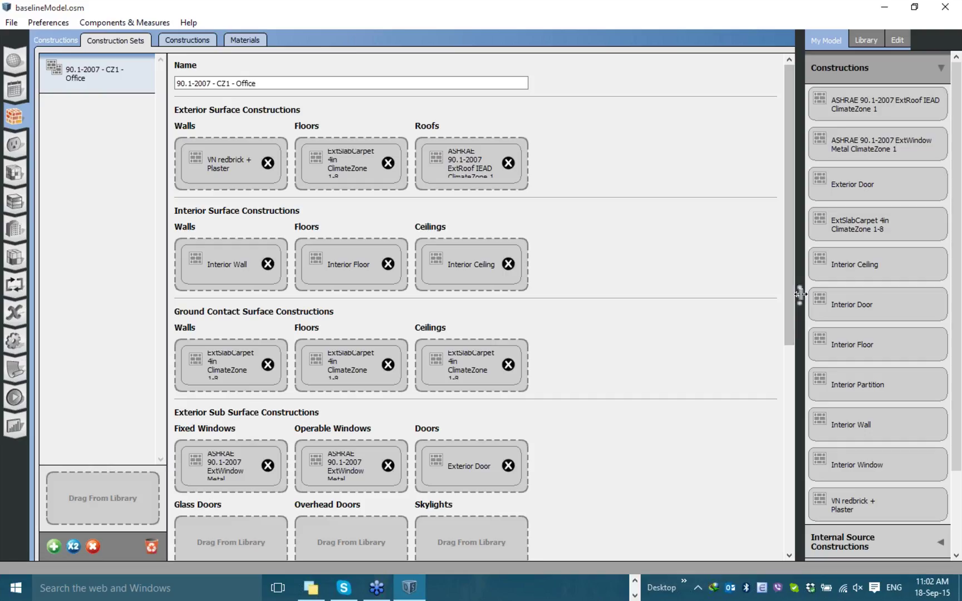
{"action": "left_click_drag", "start_coordinate": [782, 290], "coordinate": [743, 290]}
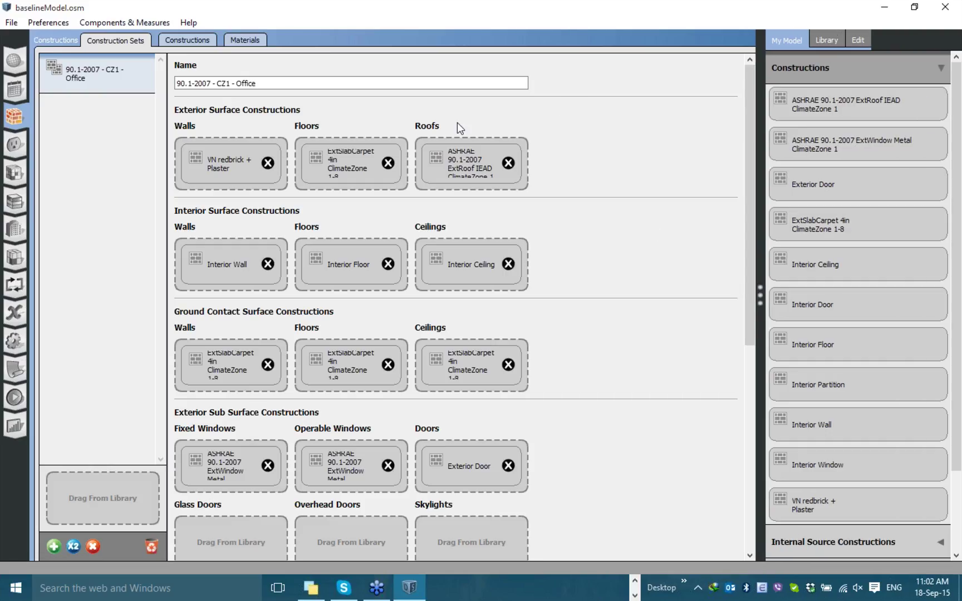
{"action": "left_click", "coordinate": [246, 40]}
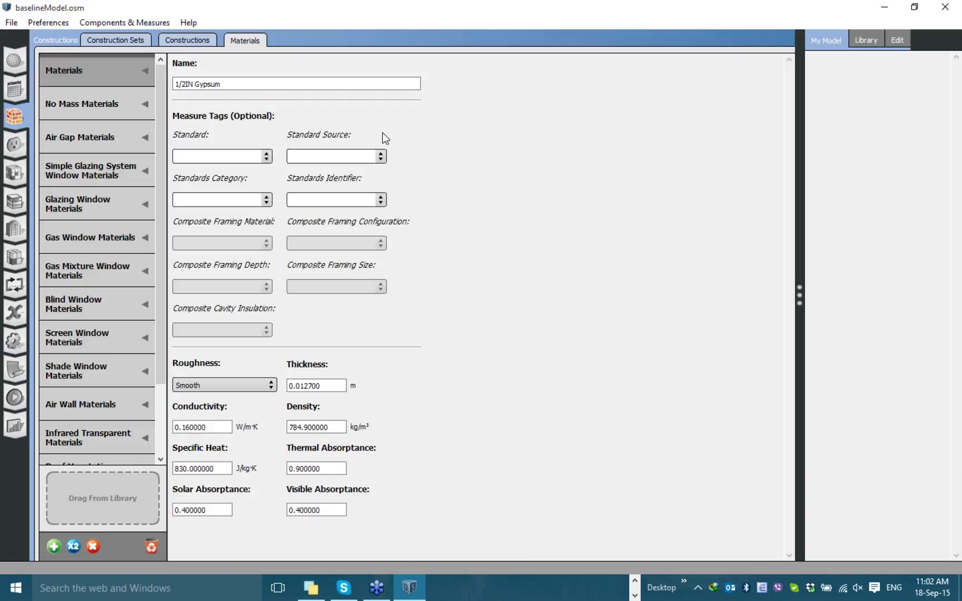
{"action": "left_click", "coordinate": [196, 43]}
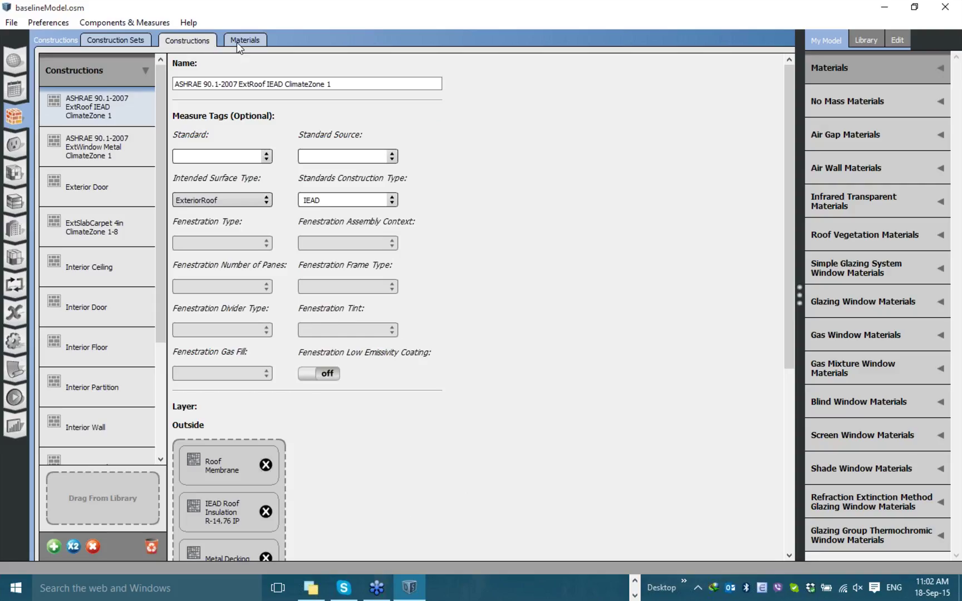
{"action": "left_click", "coordinate": [251, 83]}
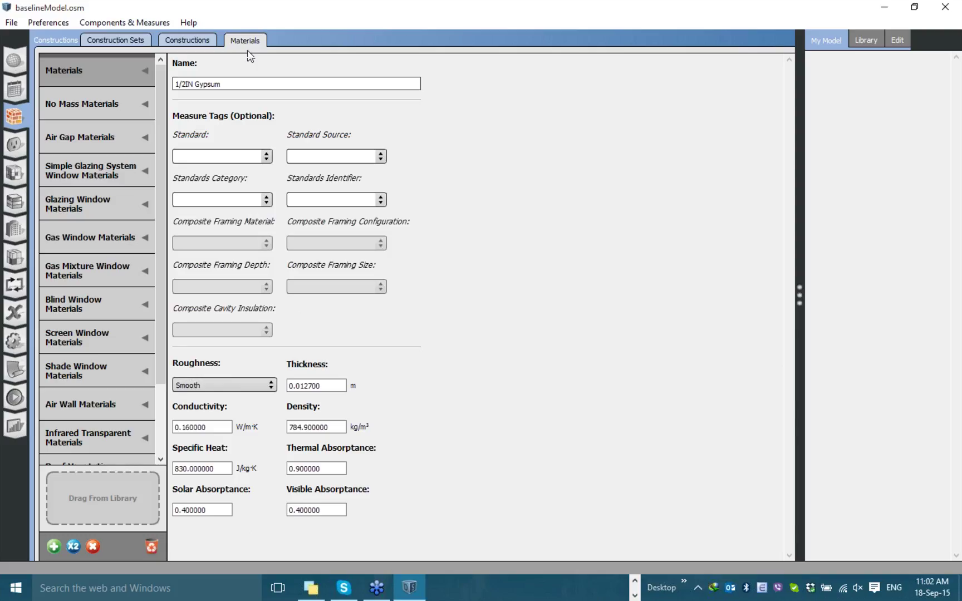
{"action": "left_click", "coordinate": [78, 205]}
{"action": "left_click", "coordinate": [118, 170]}
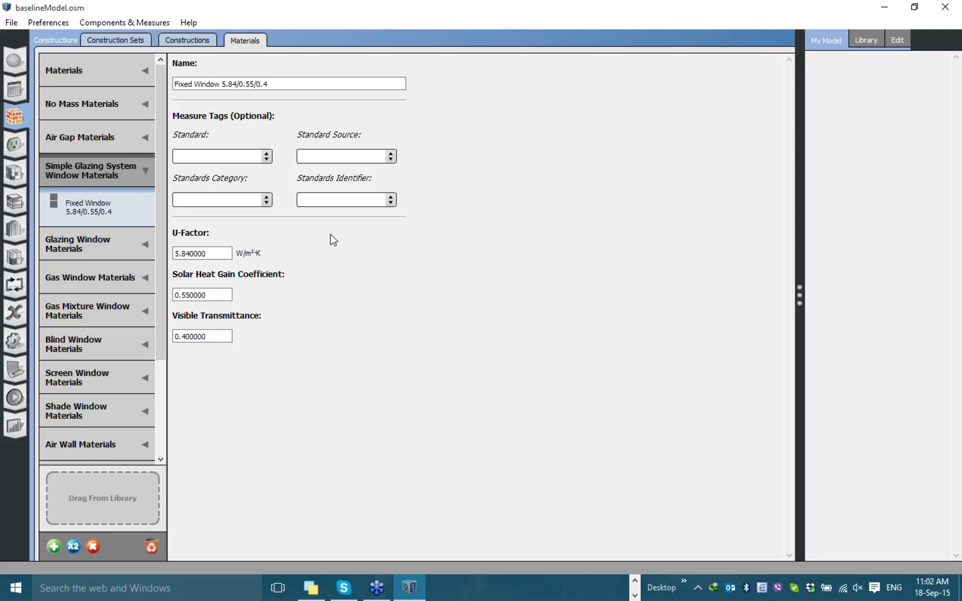
Set the fixed window glazing's U-Factor to 2 W/m²·K.
{"action": "left_click", "coordinate": [229, 295]}
{"action": "left_click", "coordinate": [217, 251]}
{"action": "double_click", "coordinate": [217, 251]}
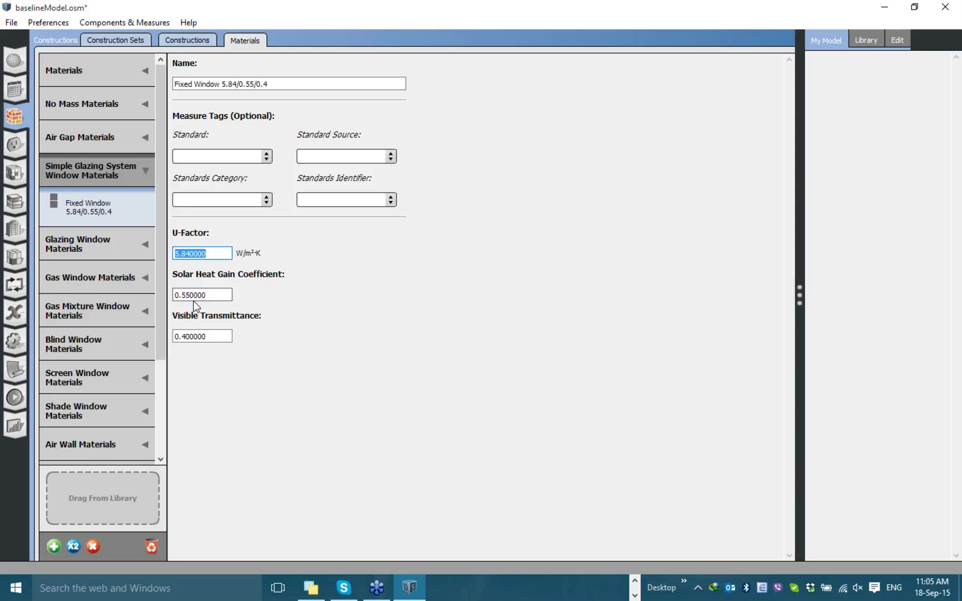
{"action": "type", "text": "2"}
Set the fixed window glazing's Solar Heat Gain Coefficient to 0.25.
{"action": "left_click", "coordinate": [226, 294]}
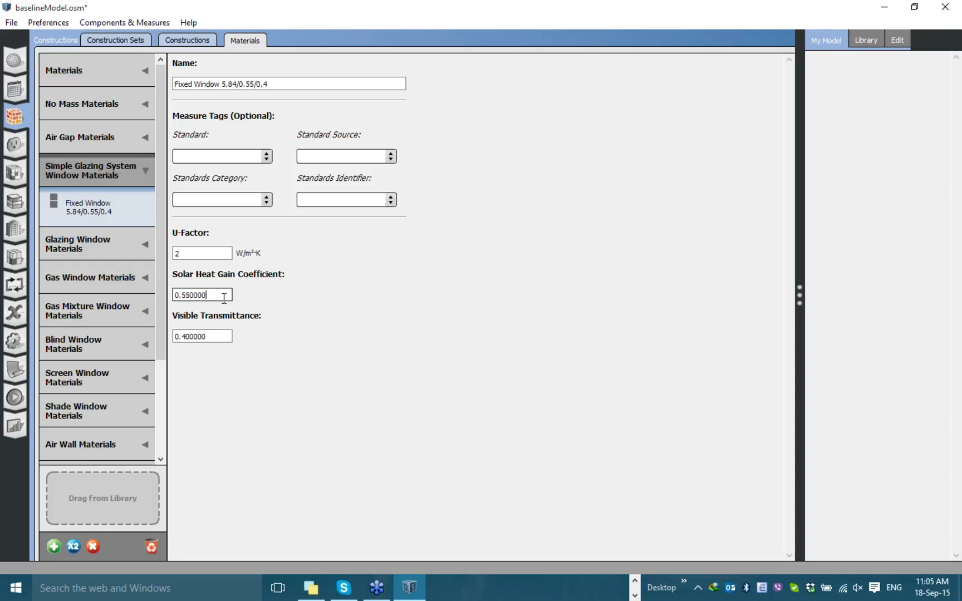
{"action": "key", "text": "BackSpace"}
{"action": "key", "text": "BackSpace"}
{"action": "key", "text": "BackSpace"}
{"action": "key", "text": "BackSpace"}
{"action": "key", "text": "BackSpace"}
{"action": "key", "text": "BackSpace"}
{"action": "type", "text": "25"}
{"action": "left_click", "coordinate": [215, 252]}
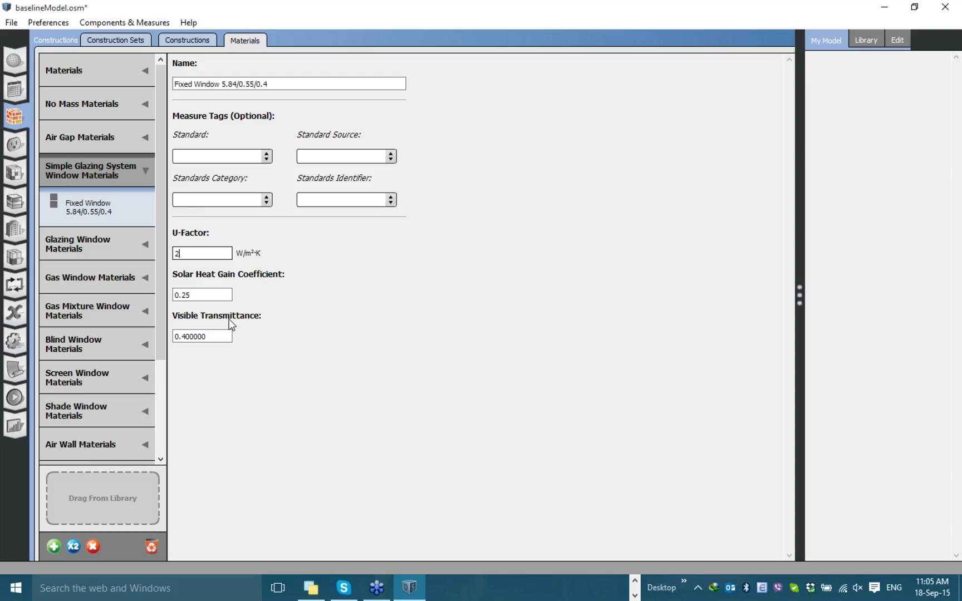
{"action": "key", "text": "Tab"}
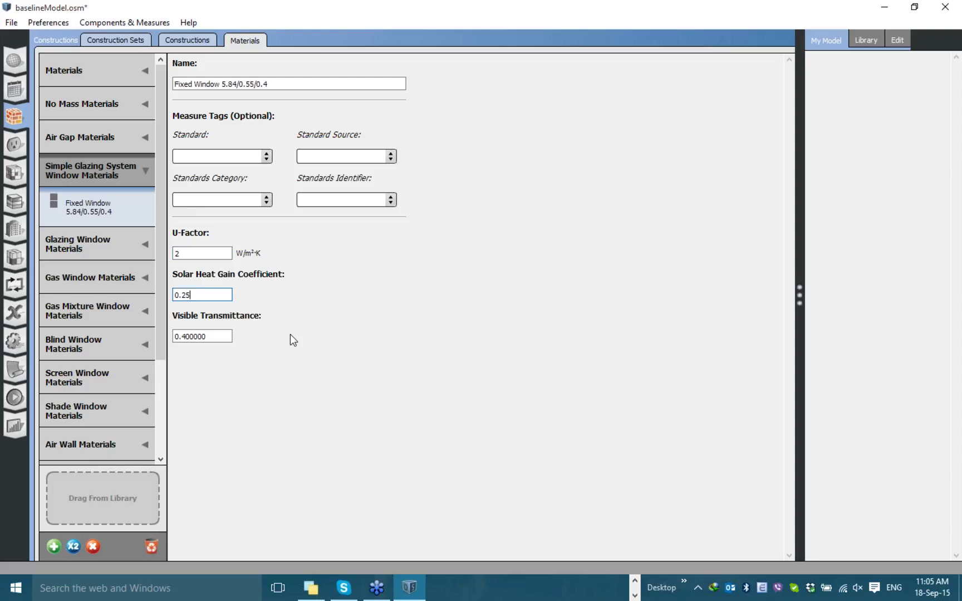
{"action": "left_click", "coordinate": [221, 338]}
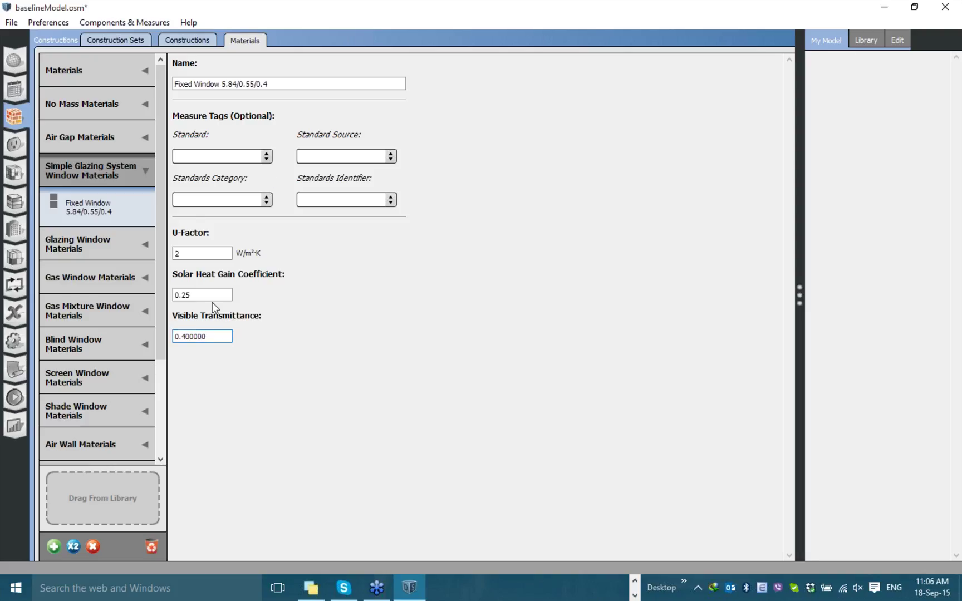
{"action": "left_click", "coordinate": [188, 295]}
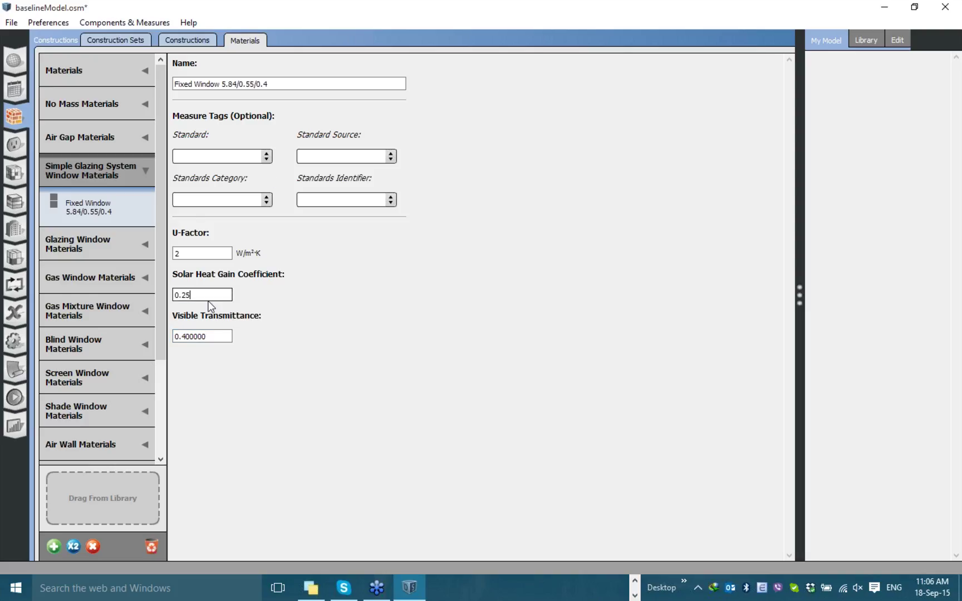
Rerun the EnergyPlus simulation with the modified window glazing.
{"action": "left_click", "coordinate": [15, 397]}
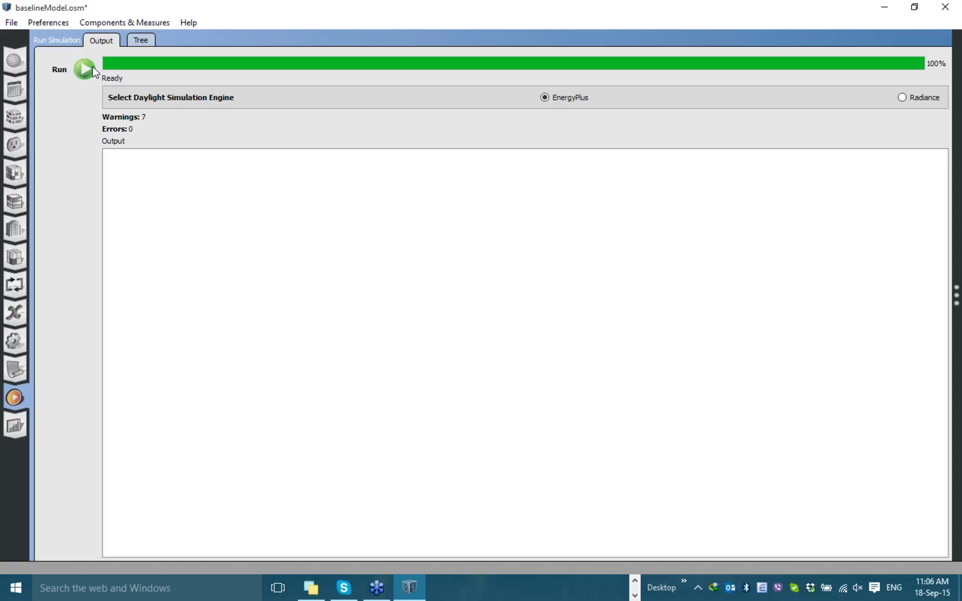
{"action": "left_click", "coordinate": [90, 68]}
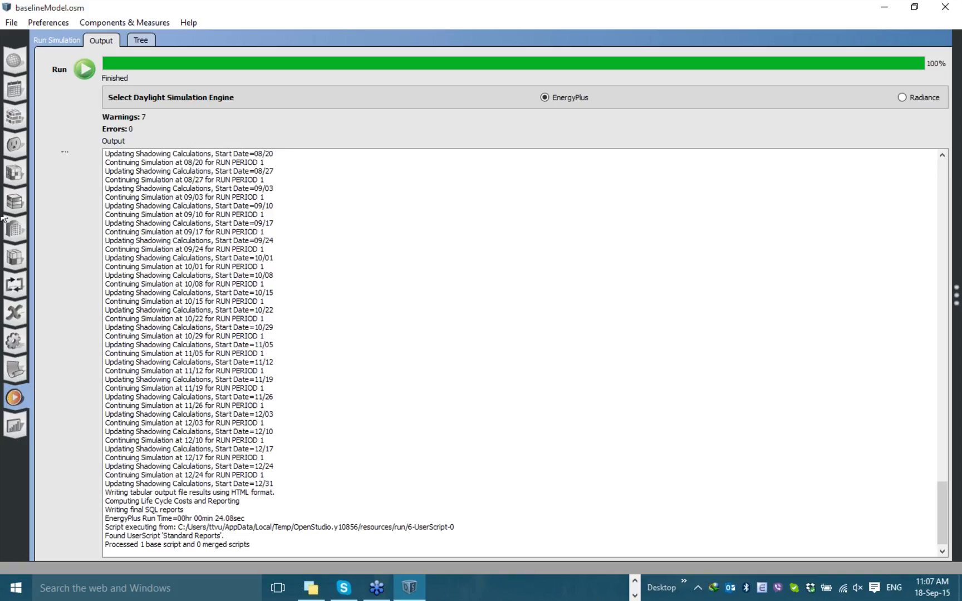
Review the rerun's results summary, examining the monthly electricity consumption chart and the end-use table down to its totals.
{"action": "left_click", "coordinate": [15, 426]}
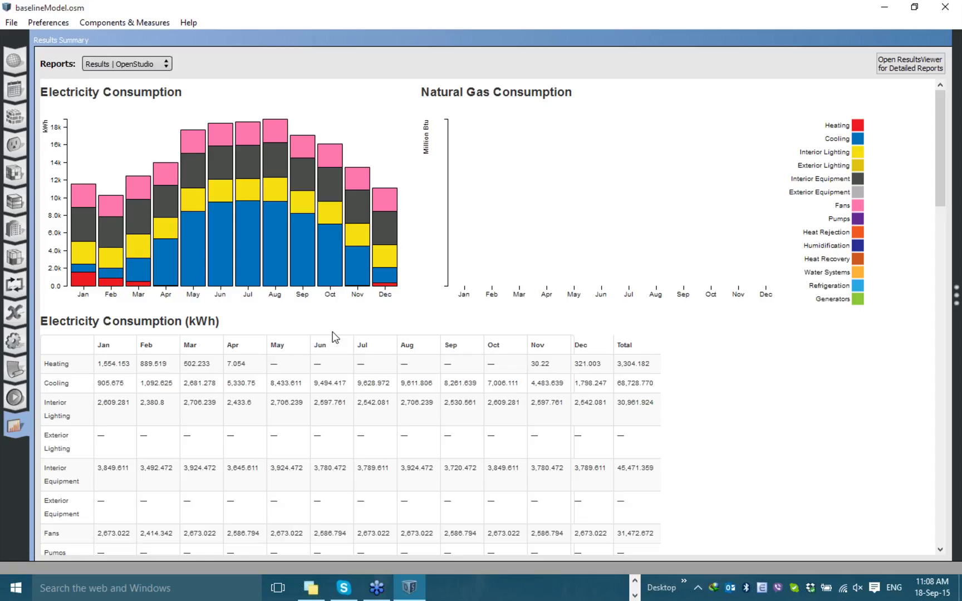
{"action": "scroll", "coordinate": [334, 338], "scroll_direction": "down", "scroll_amount": 4}
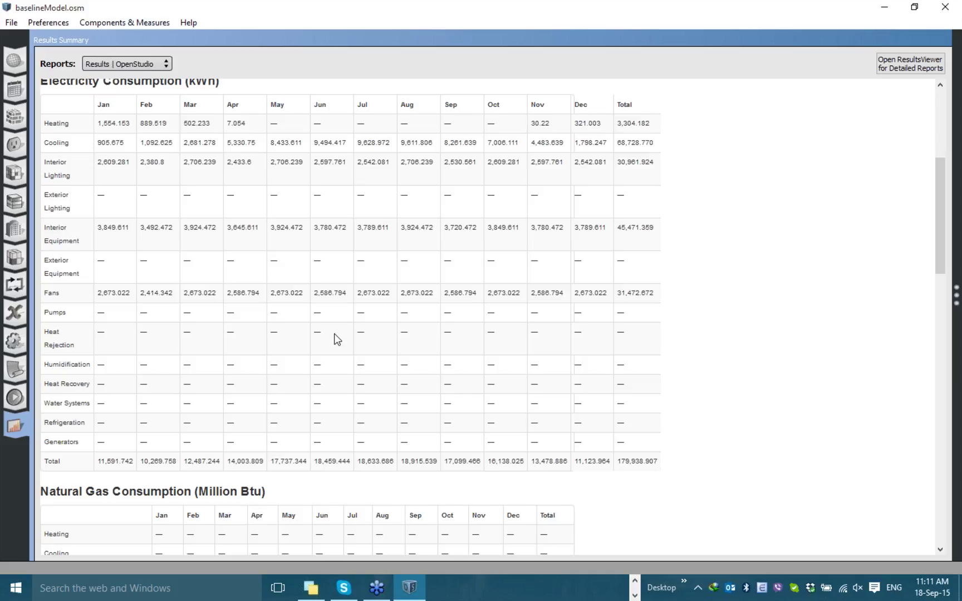
{"action": "scroll", "coordinate": [335, 339], "scroll_direction": "up", "scroll_amount": 1}
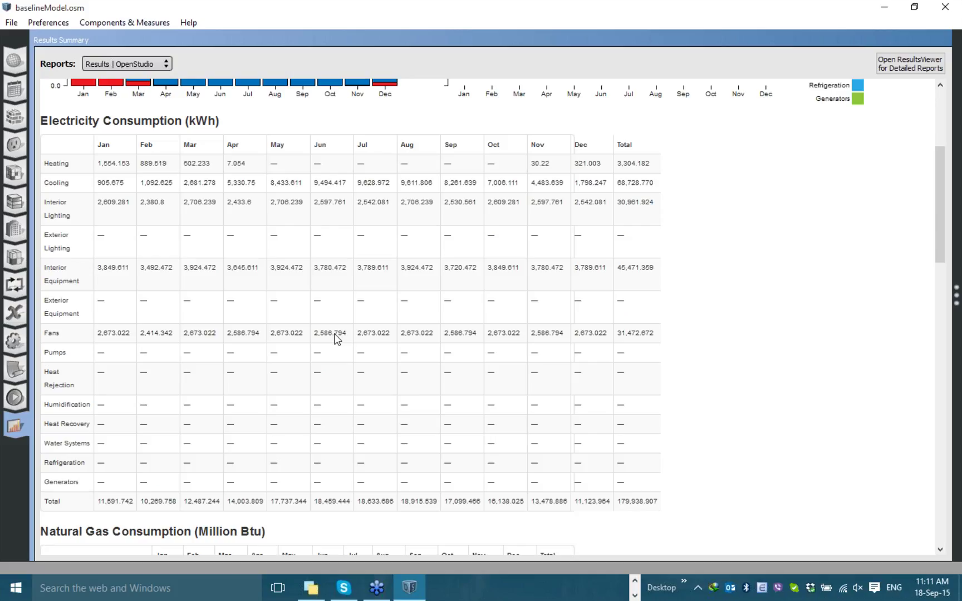
{"action": "scroll", "coordinate": [335, 334], "scroll_direction": "up", "scroll_amount": 5}
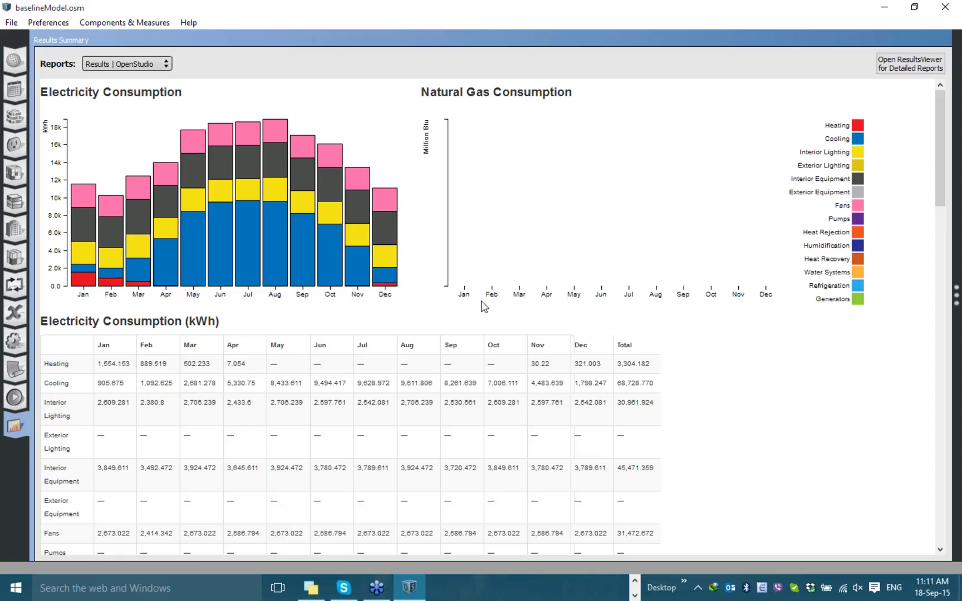
Switch to the desktop's advanced display settings and apply a screen resolution of 1920 × 1200.
{"action": "key", "text": "super+d"}
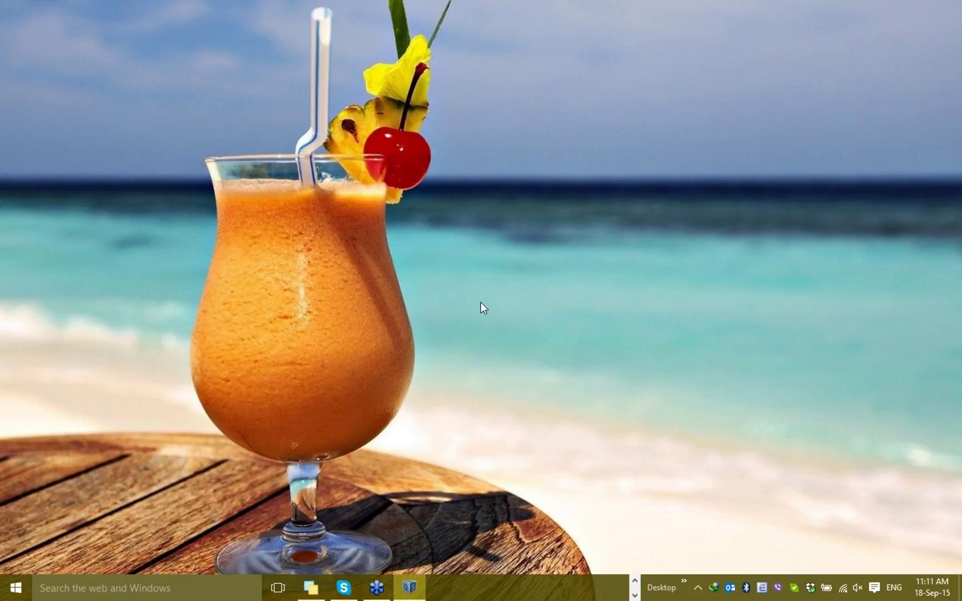
{"action": "right_click", "coordinate": [481, 301]}
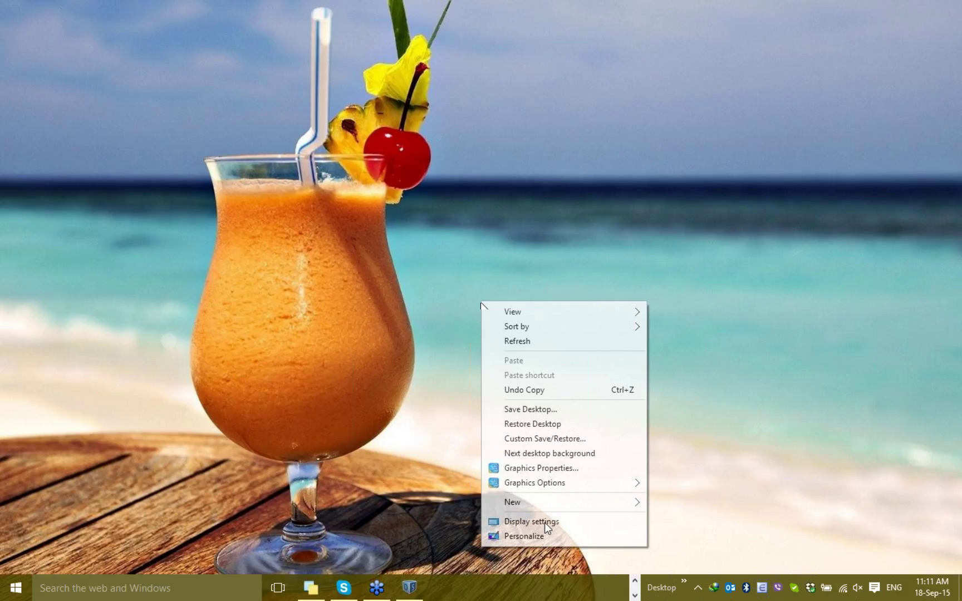
{"action": "left_click", "coordinate": [545, 523]}
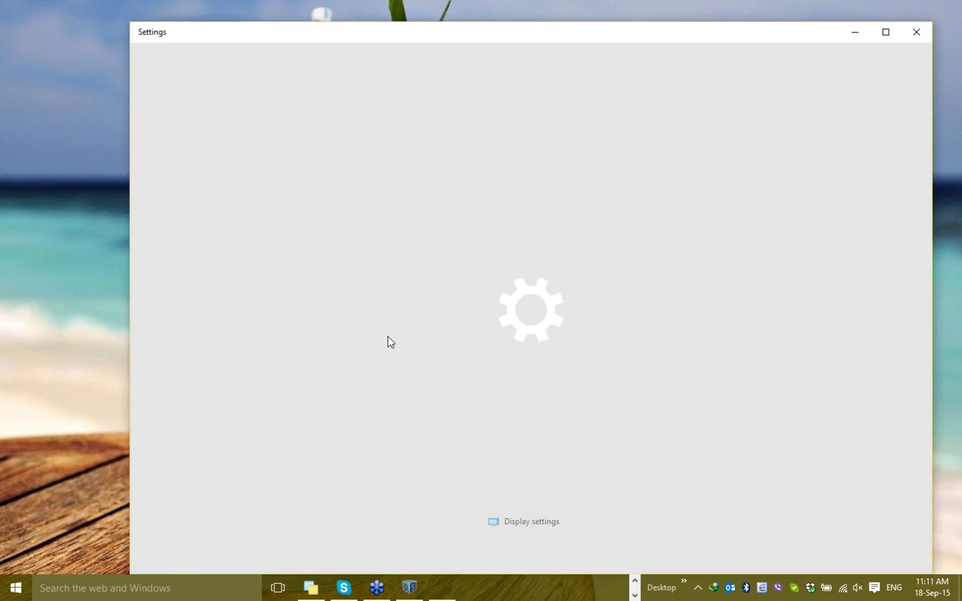
{"action": "scroll", "coordinate": [458, 385], "scroll_direction": "down", "scroll_amount": 1}
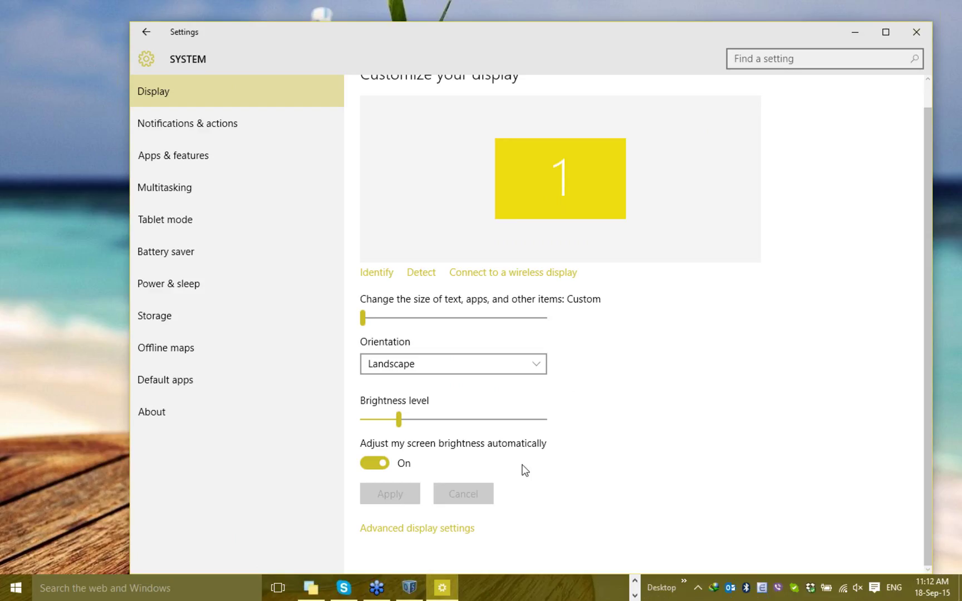
{"action": "left_click", "coordinate": [441, 530]}
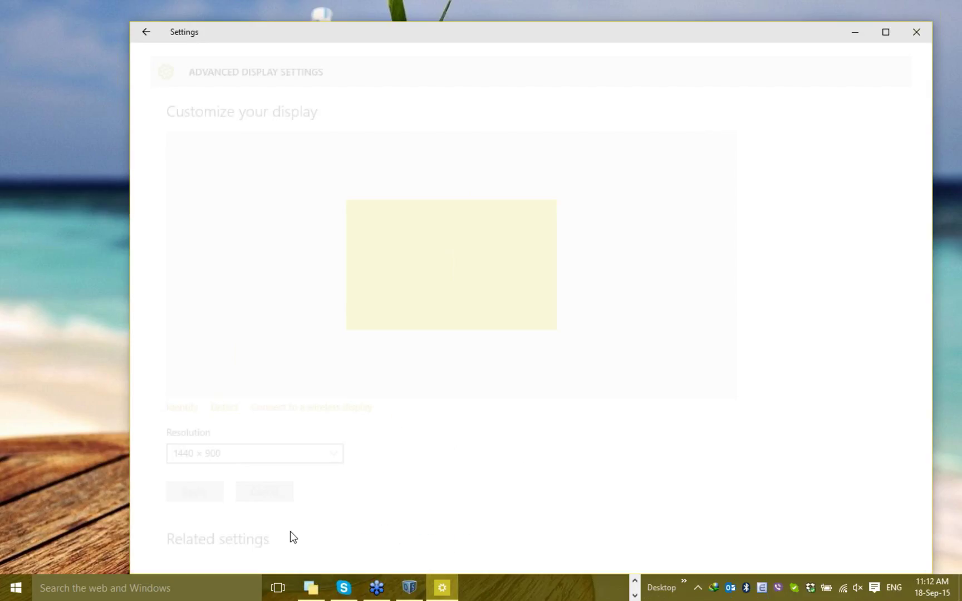
{"action": "left_click", "coordinate": [249, 329]}
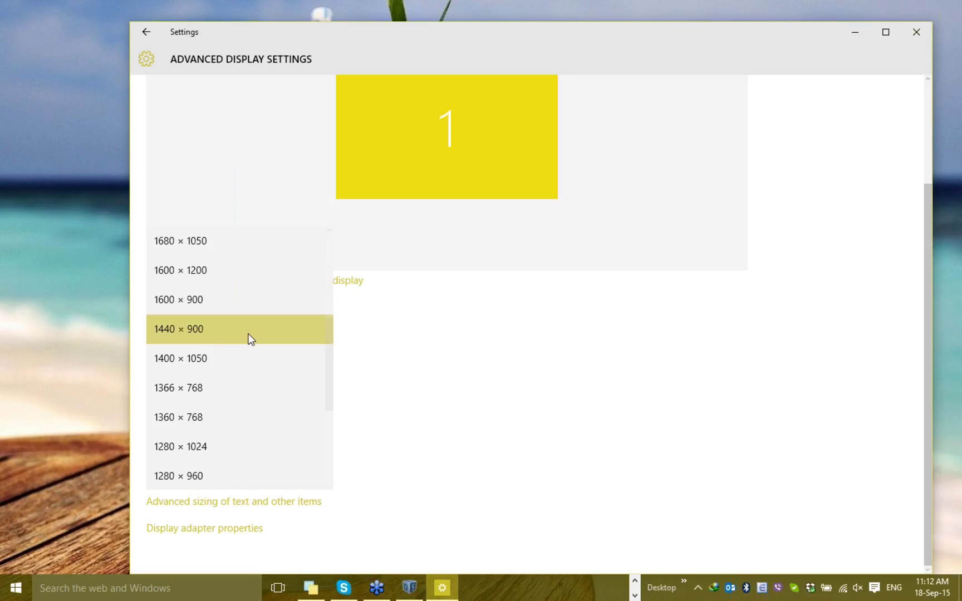
{"action": "scroll", "coordinate": [254, 290], "scroll_direction": "up", "scroll_amount": 5}
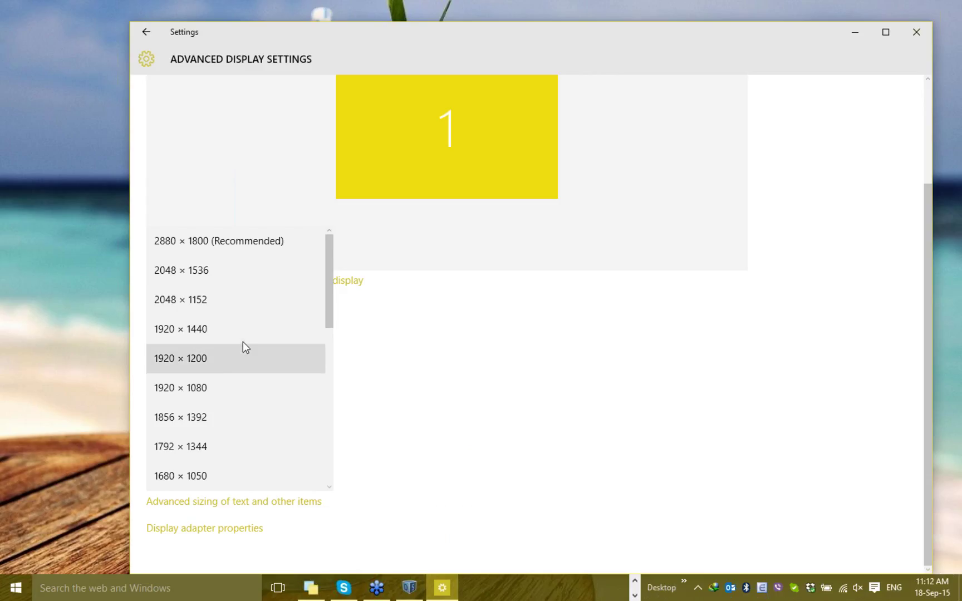
{"action": "left_click", "coordinate": [239, 360]}
{"action": "left_click", "coordinate": [154, 372]}
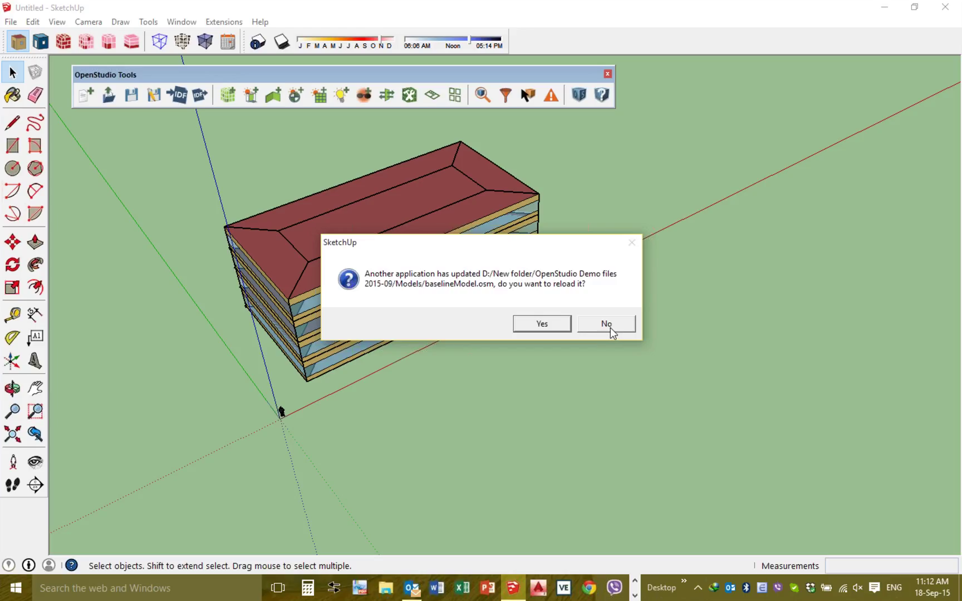
Reload the updated baselineModel.osm in SketchUp.
{"action": "left_click", "coordinate": [549, 323]}
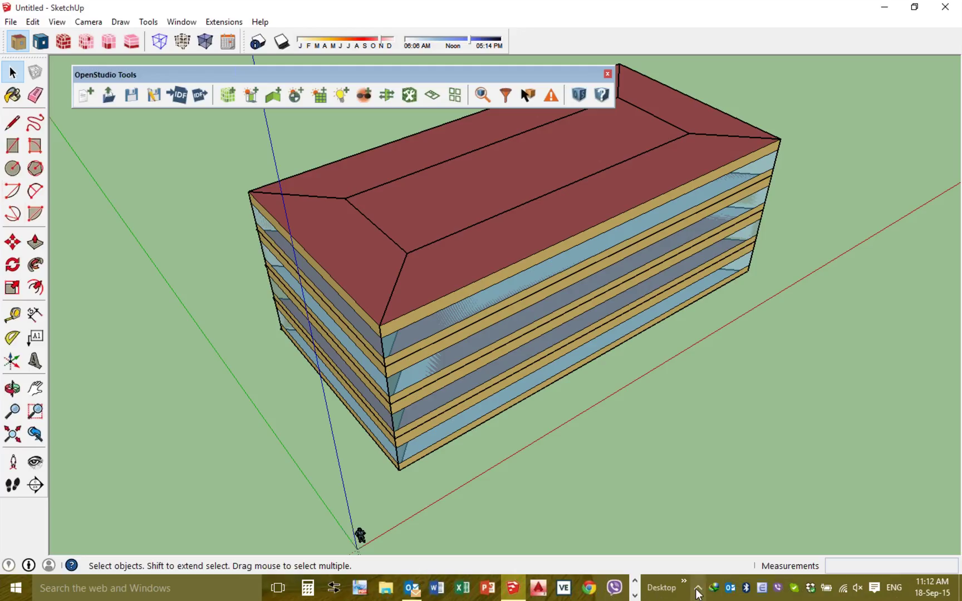
{"action": "left_click", "coordinate": [697, 587]}
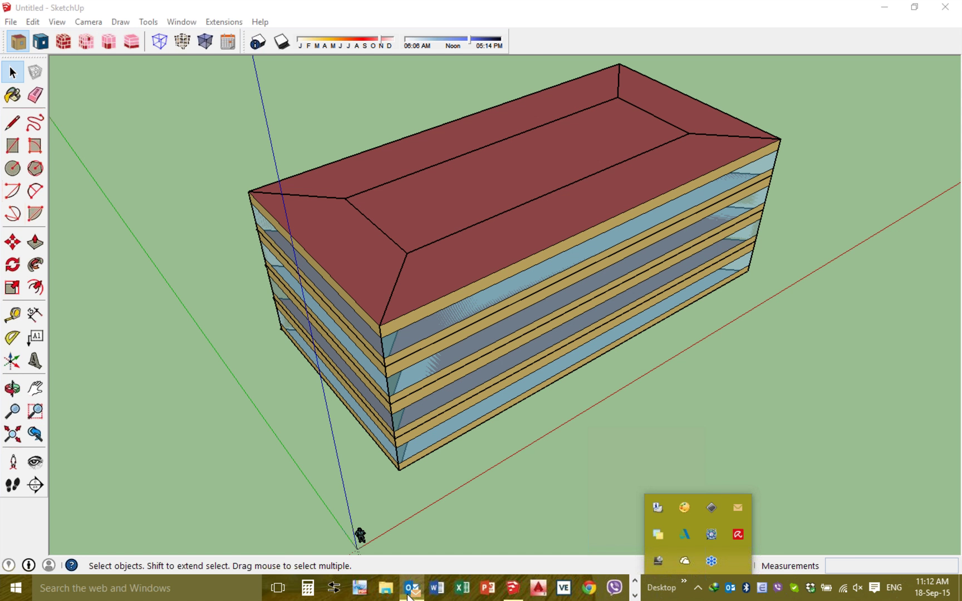
{"action": "left_click", "coordinate": [408, 594]}
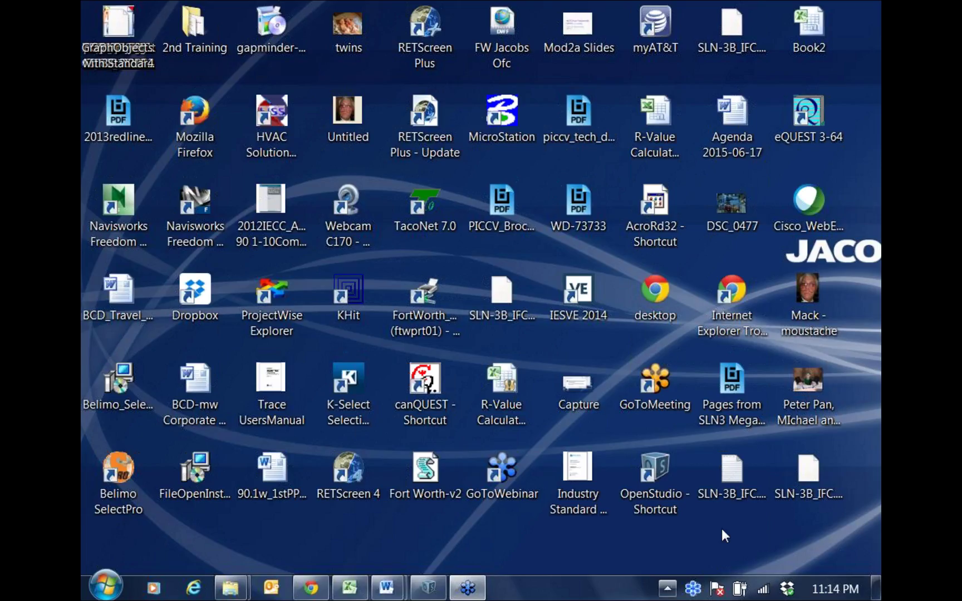
Lower the computer's speaker volume to near its minimum and dismiss the volume control.
{"action": "left_click", "coordinate": [666, 587]}
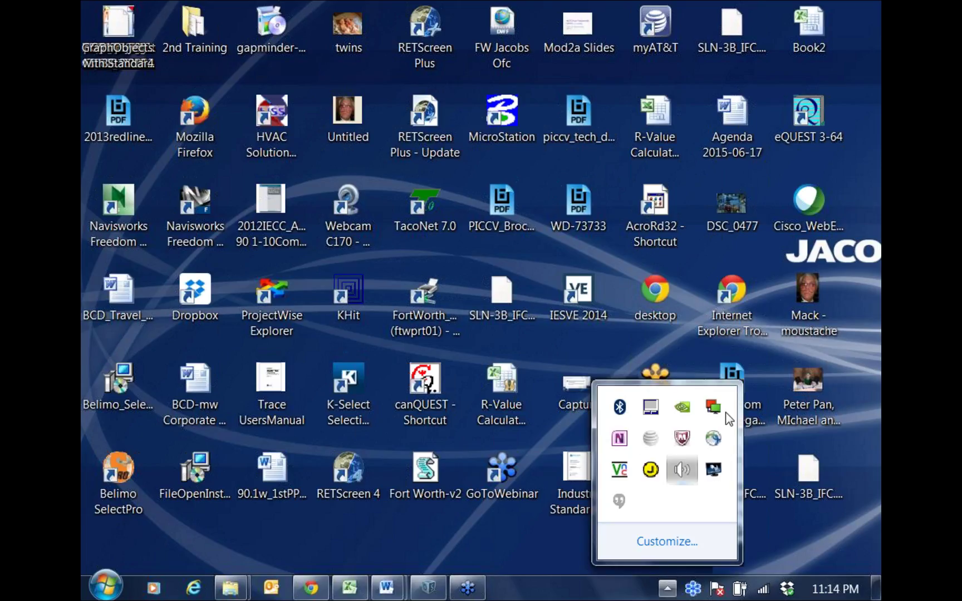
{"action": "left_click", "coordinate": [682, 469]}
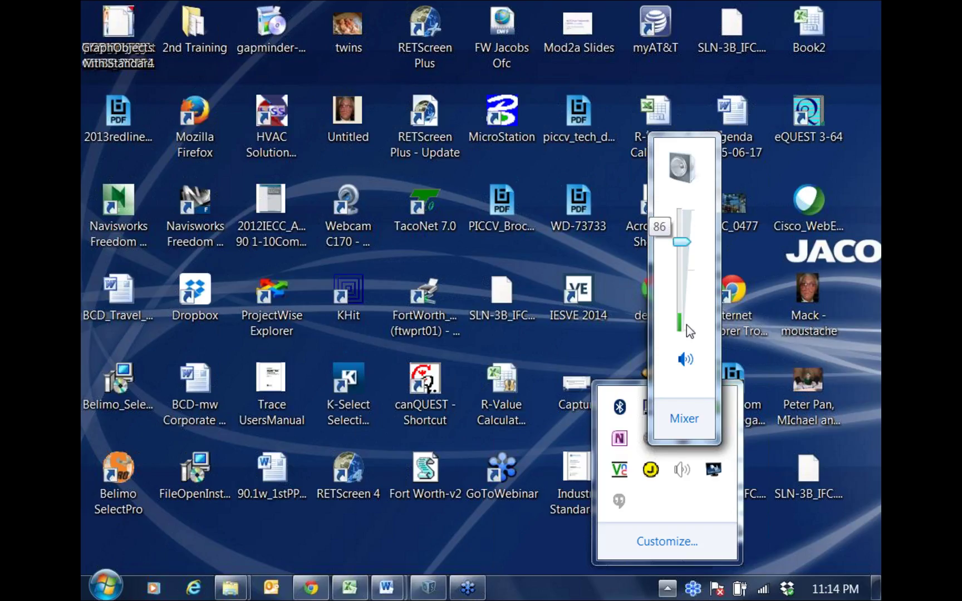
{"action": "left_click", "coordinate": [688, 330]}
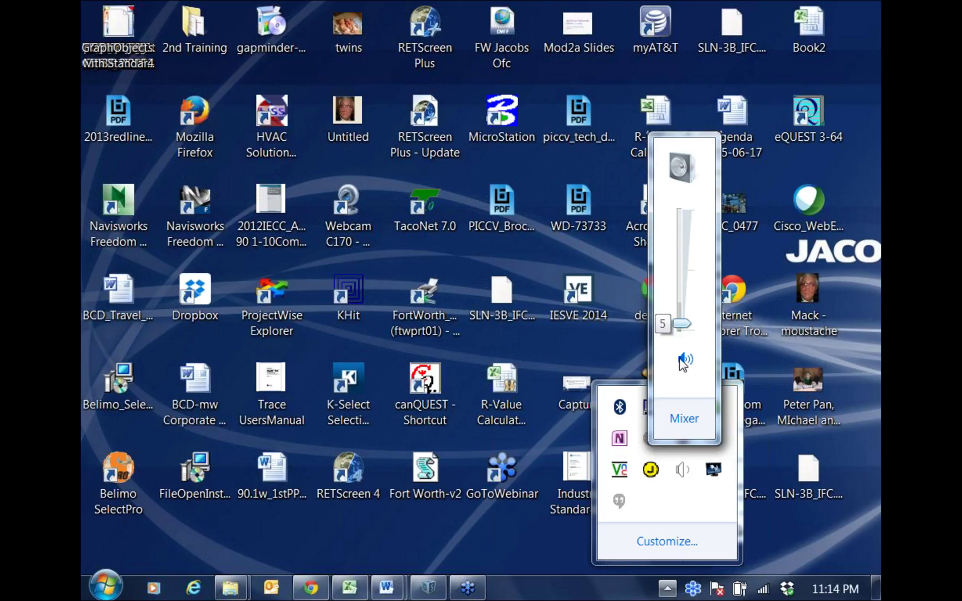
{"action": "left_click", "coordinate": [689, 256]}
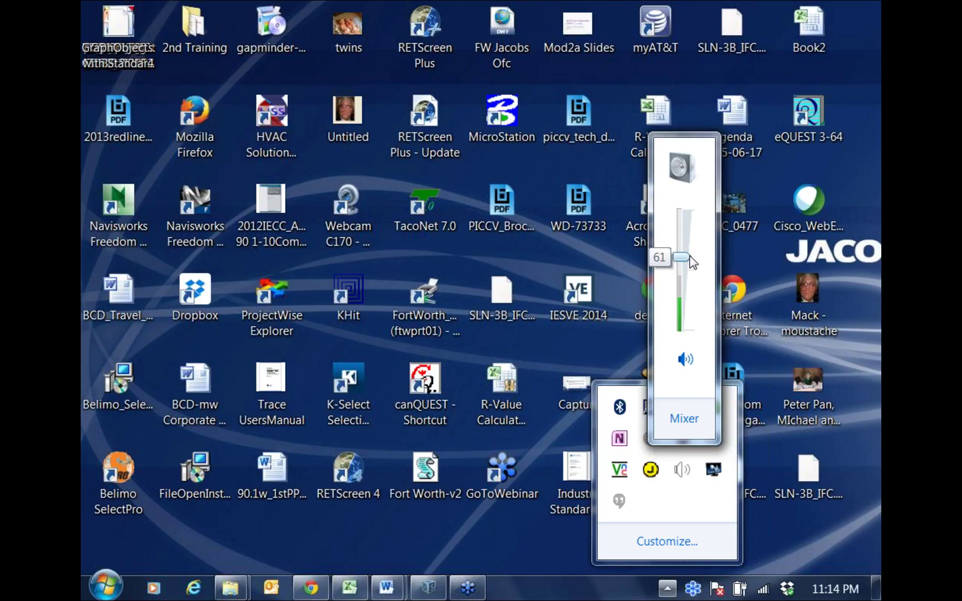
{"action": "left_click_drag", "start_coordinate": [692, 259], "coordinate": [690, 319]}
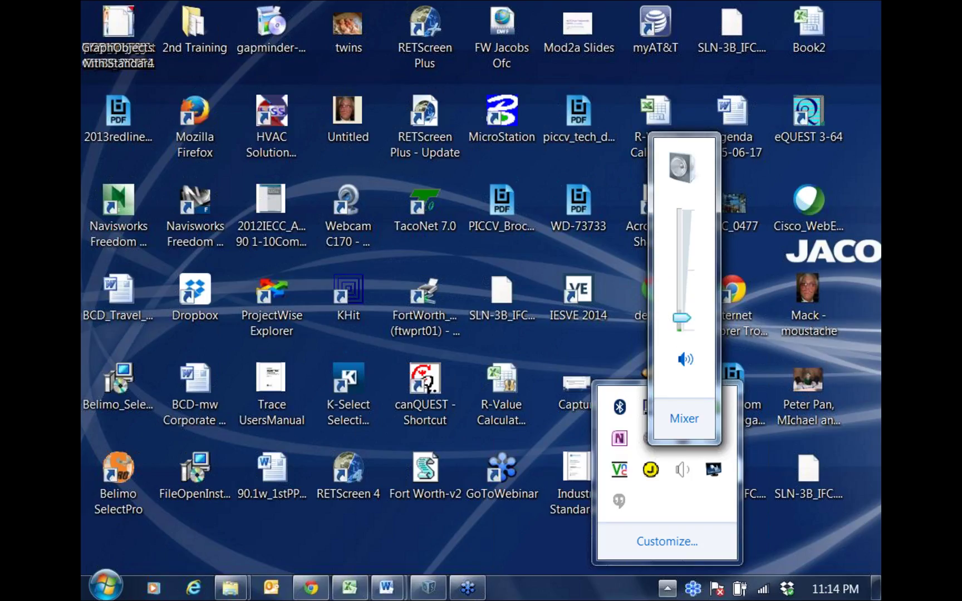
{"action": "left_click", "coordinate": [743, 69]}
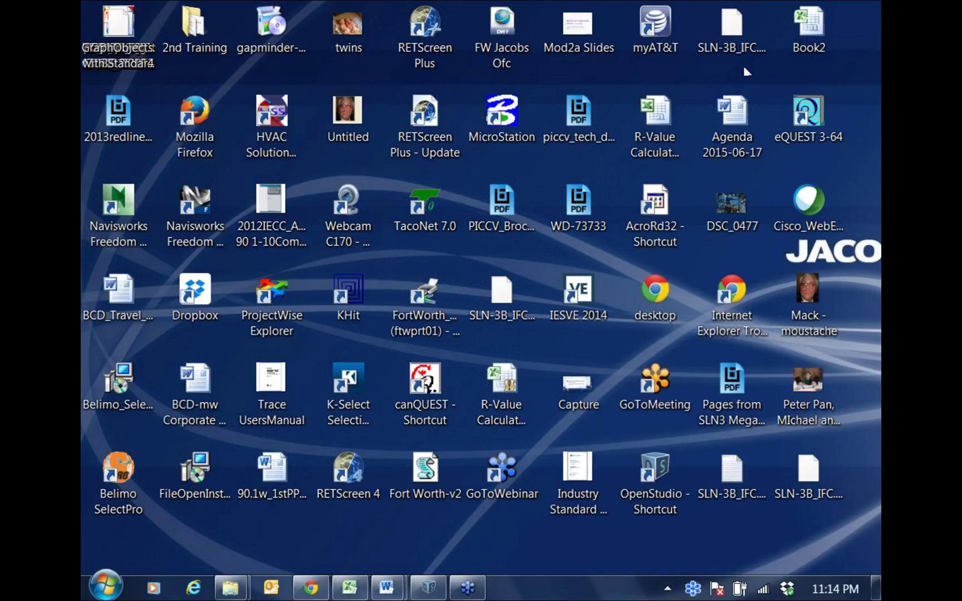